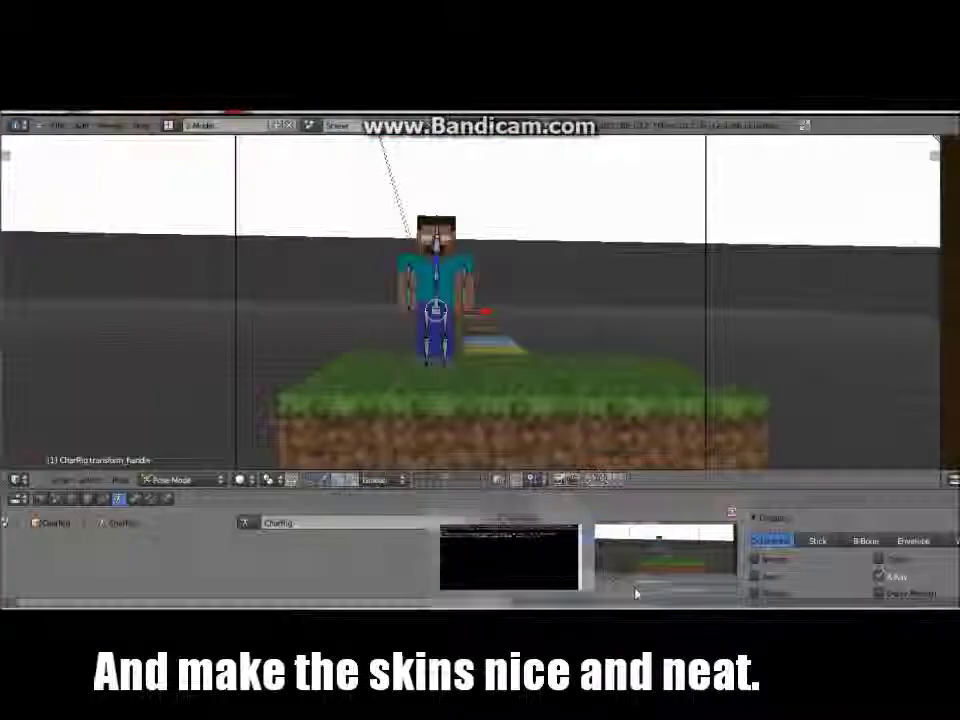
Bring the Blender window with the Minecraft character rig to the front from the taskbar previews
click(665, 560)
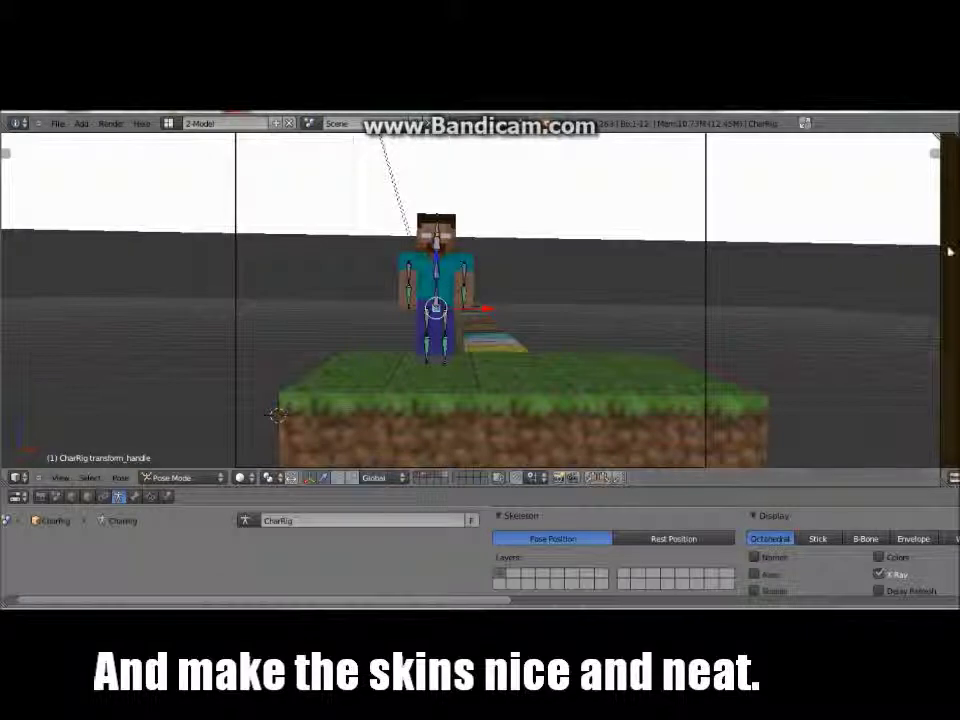
Freely rotate the rig and confirm its new orientation
mouse_move(938, 243)
mouse_down()
mouse_move(793, 245)
mouse_move(940, 243)
mouse_up()
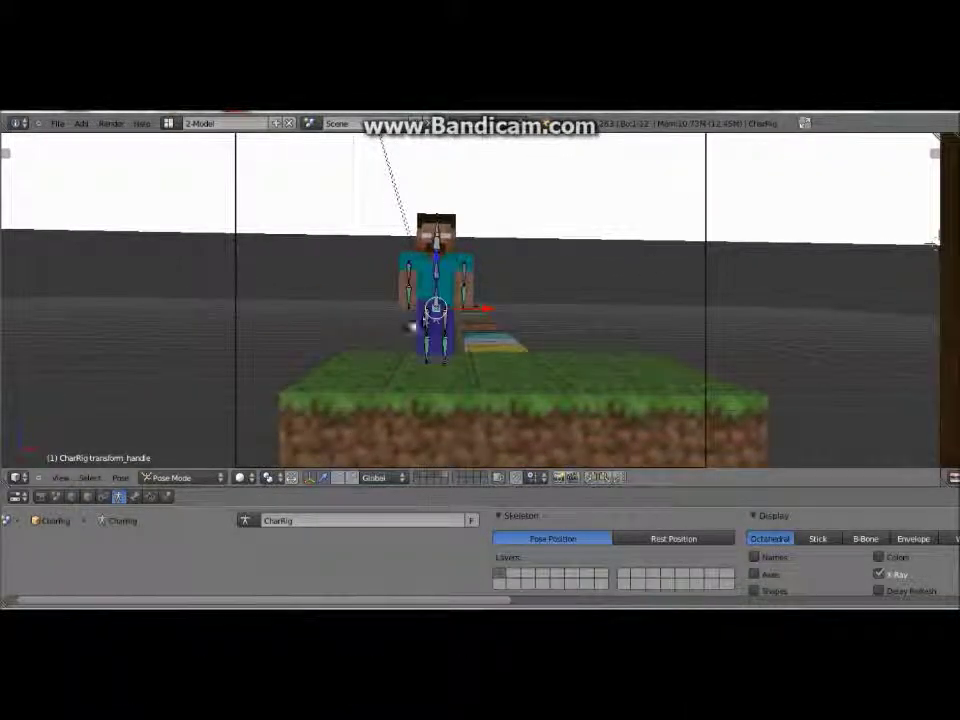
key(r)
key(r)
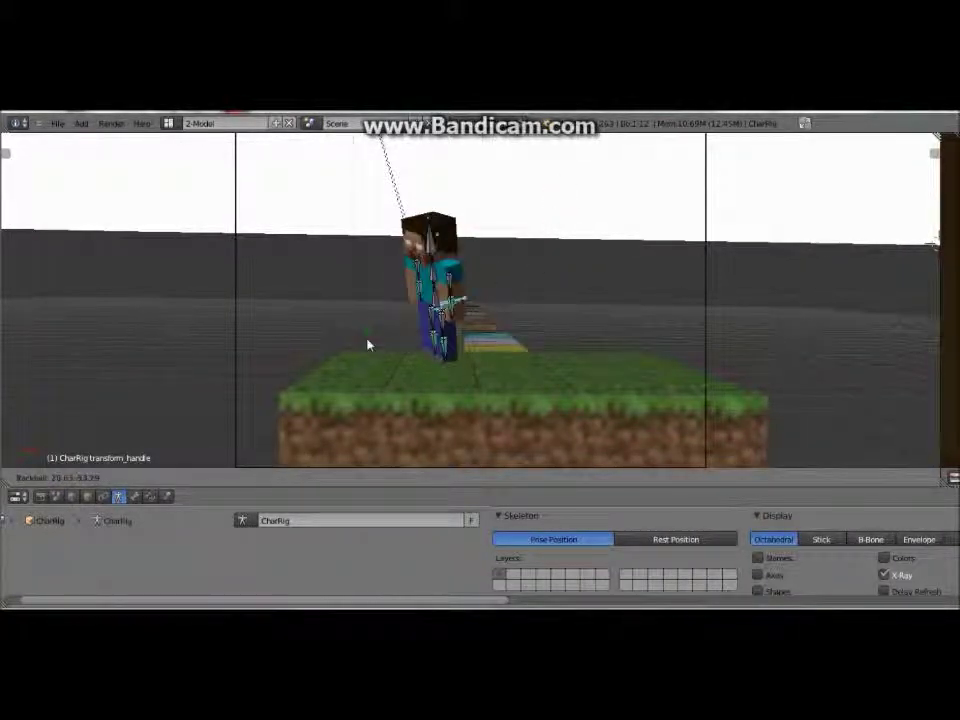
click(435, 315)
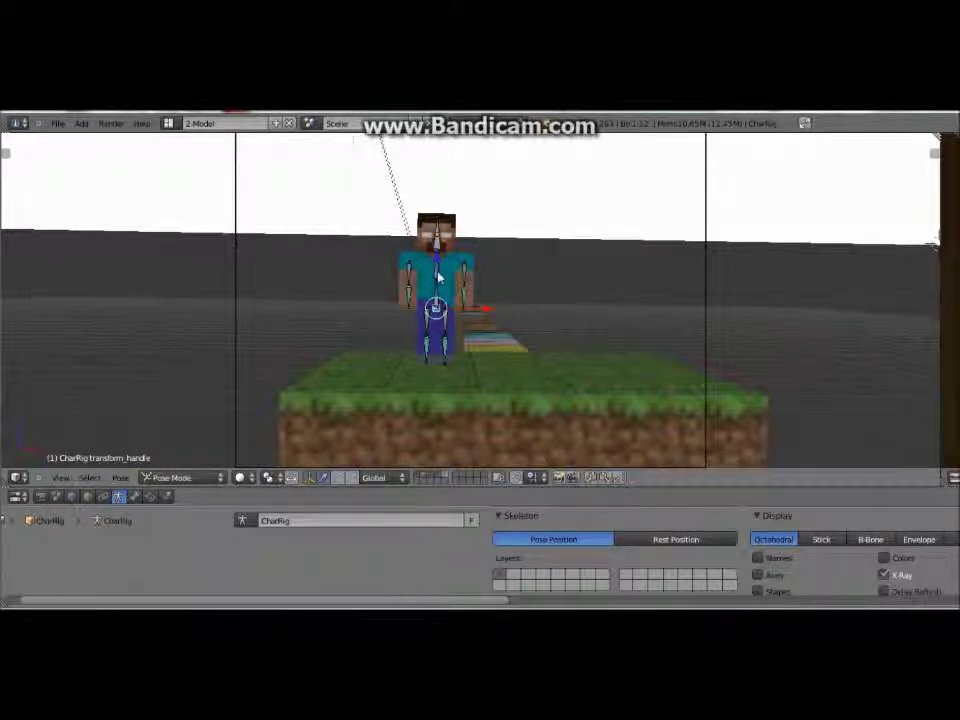
Select the l_arm bone and begin rotating it
right_click(436, 276)
right_click(409, 285)
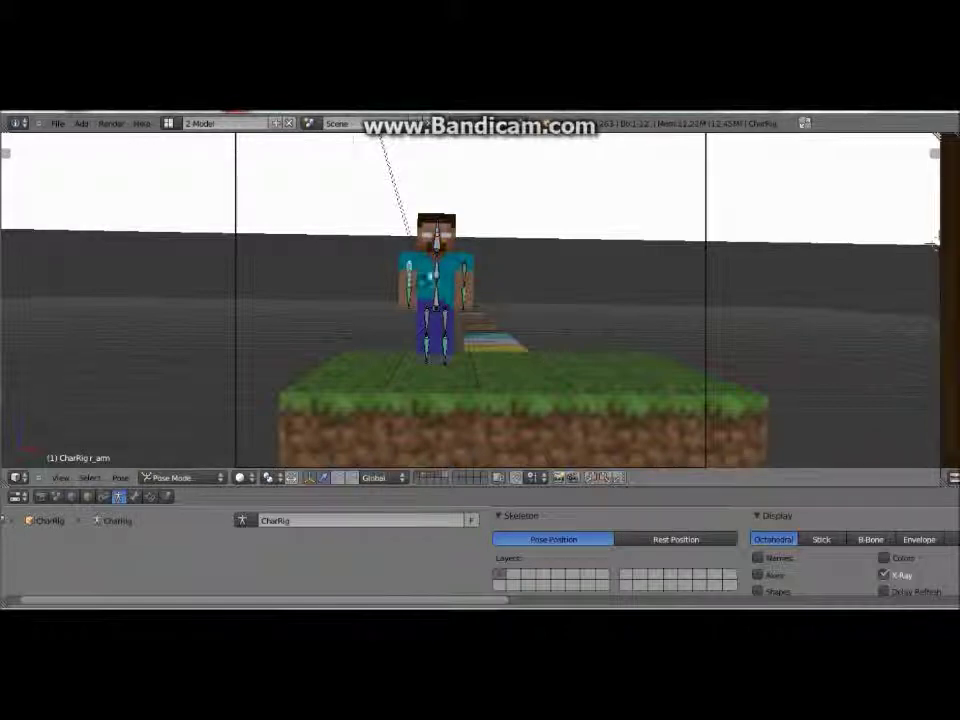
right_click(464, 272)
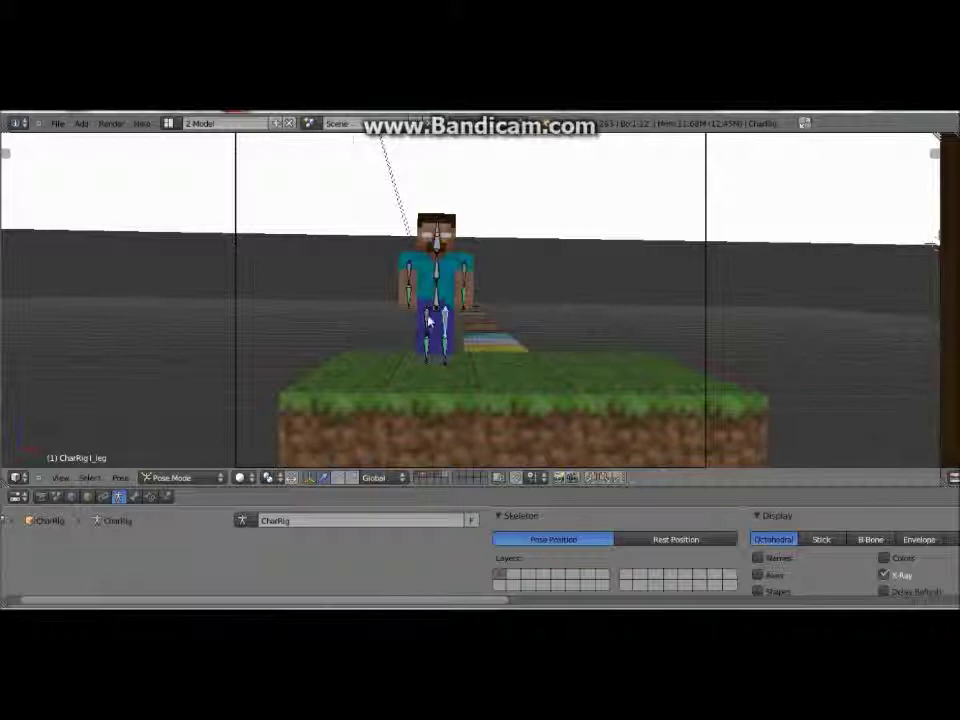
right_click(466, 280)
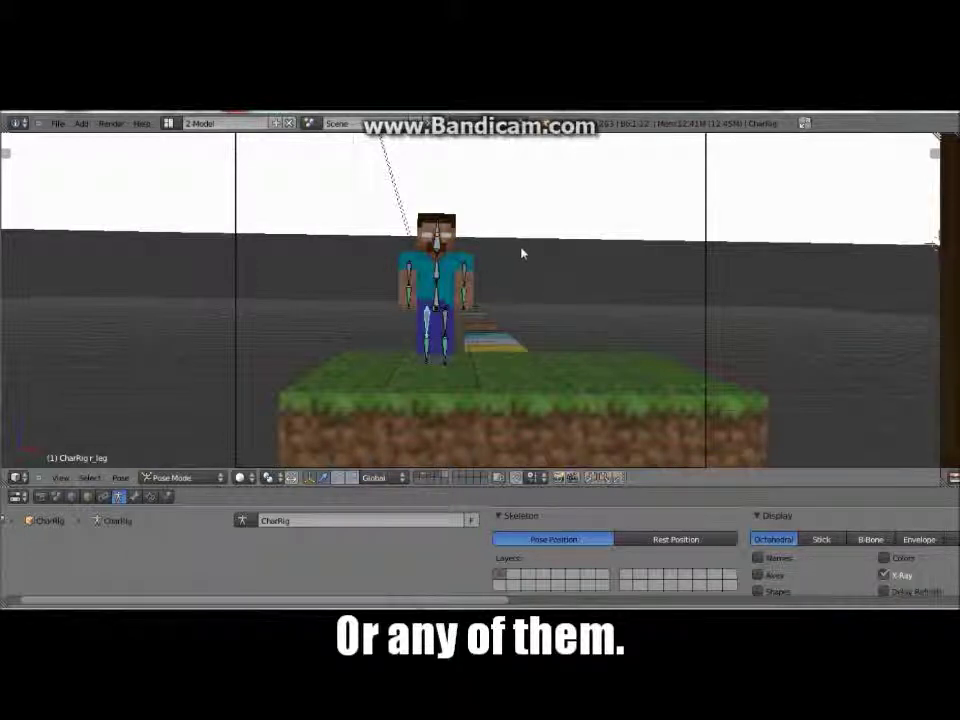
right_click(466, 276)
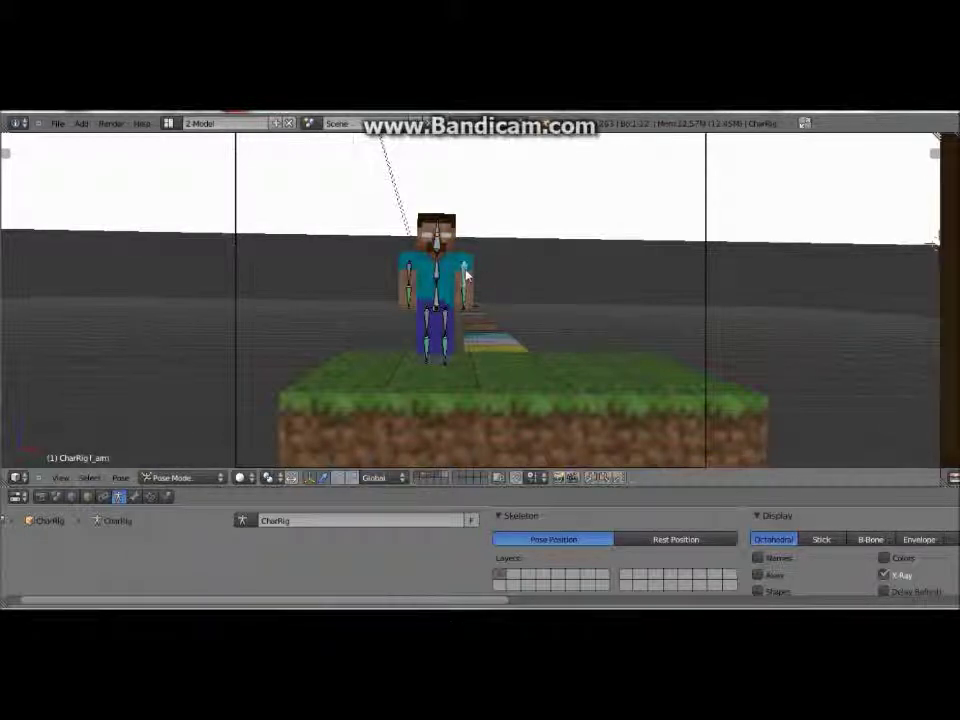
key(r)
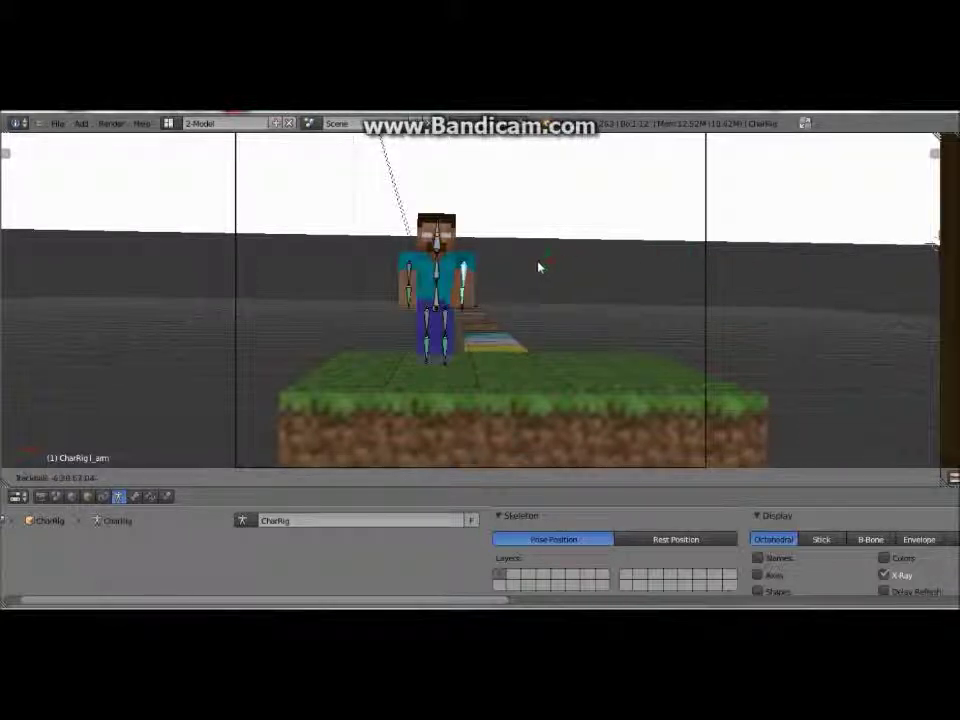
Raise the left upper arm and rotate the l_arm_lower forearm
click(471, 279)
key(r)
key(r)
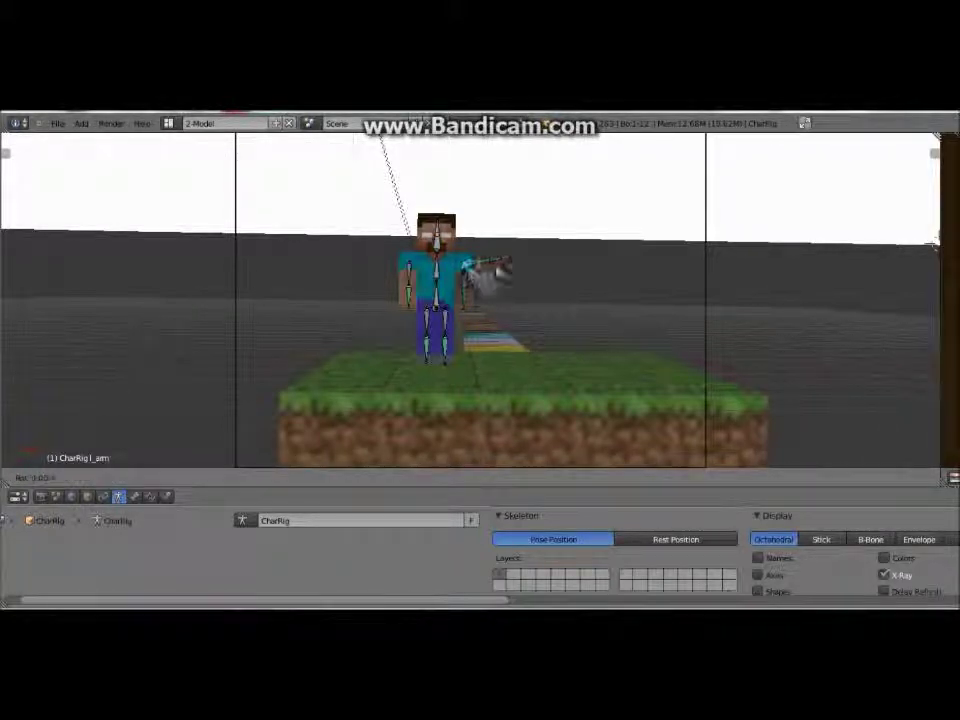
click(485, 243)
right_click(494, 244)
key(r)
key(r)
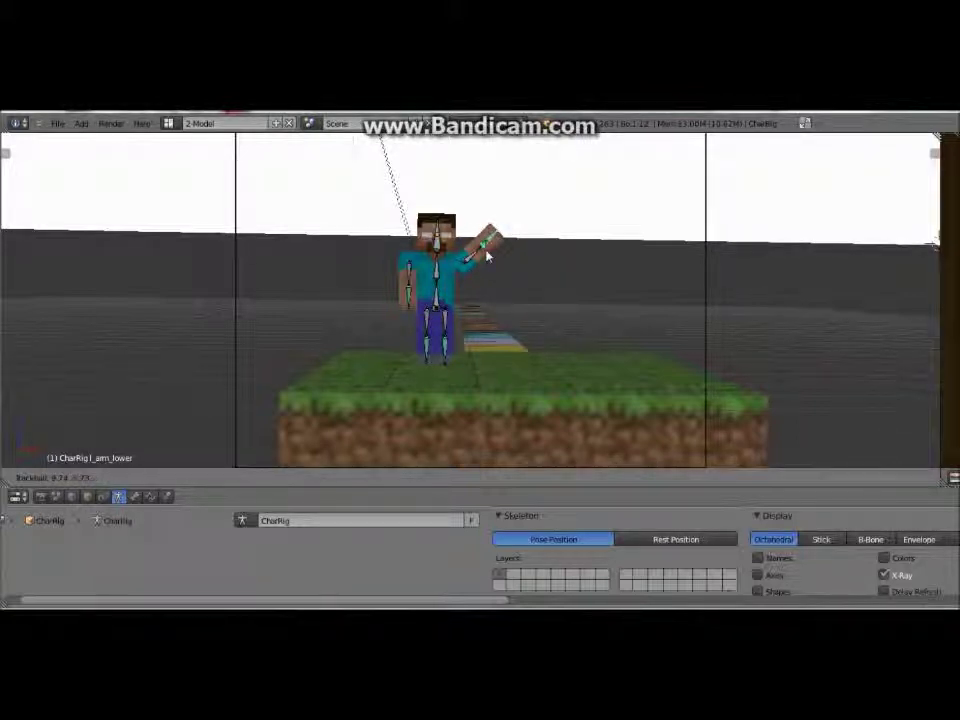
click(488, 258)
Readjust the left upper arm and fold the forearm across the body
right_click(467, 262)
key(r)
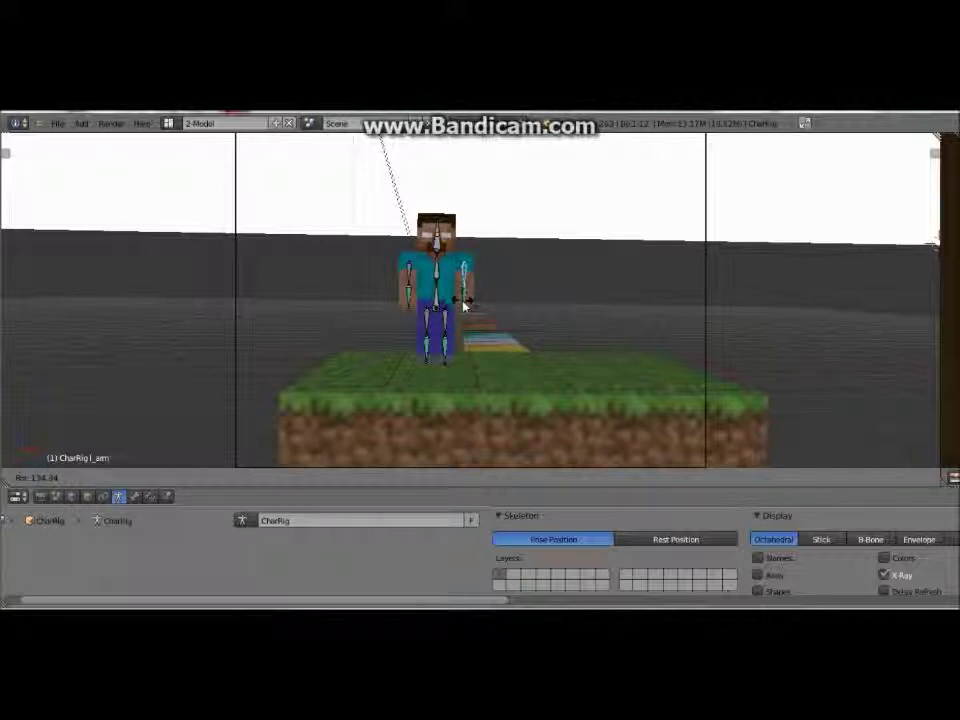
click(463, 305)
right_click(464, 300)
key(r)
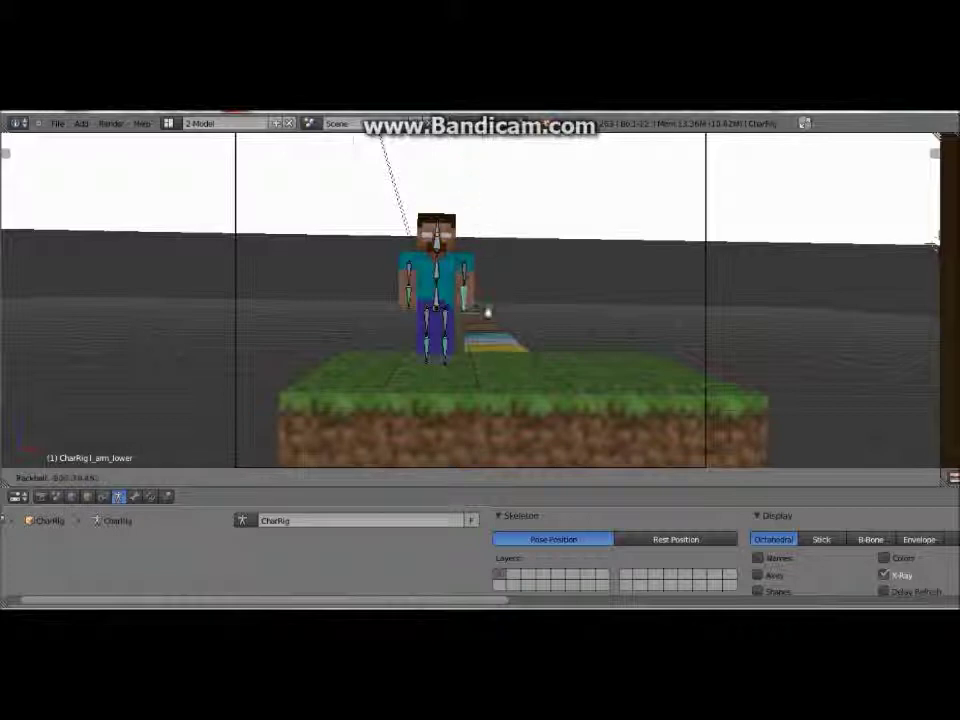
click(466, 316)
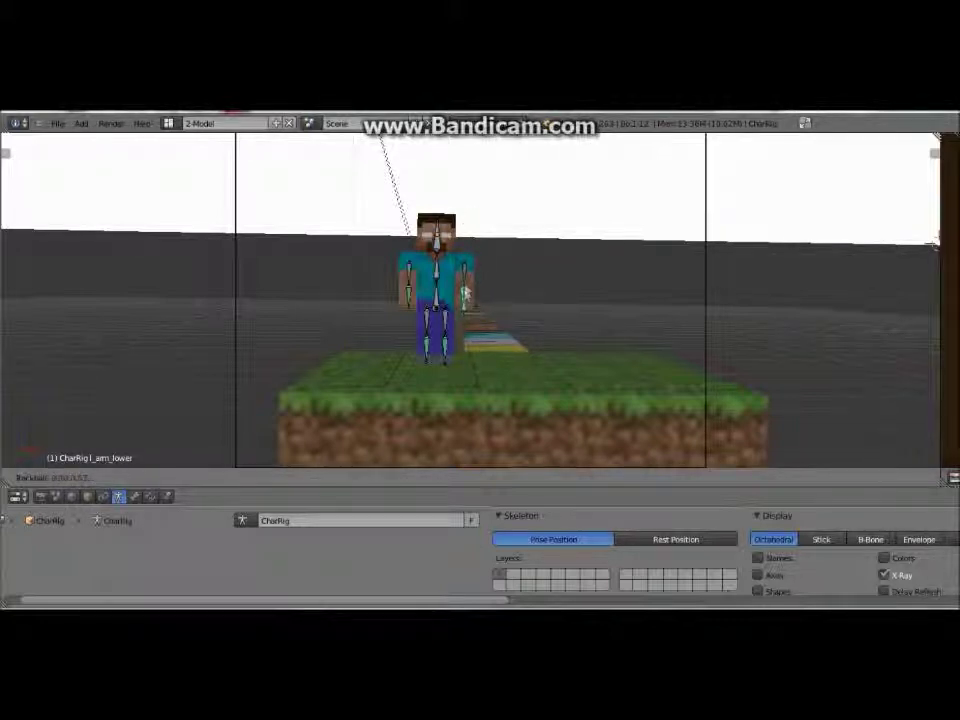
click(465, 208)
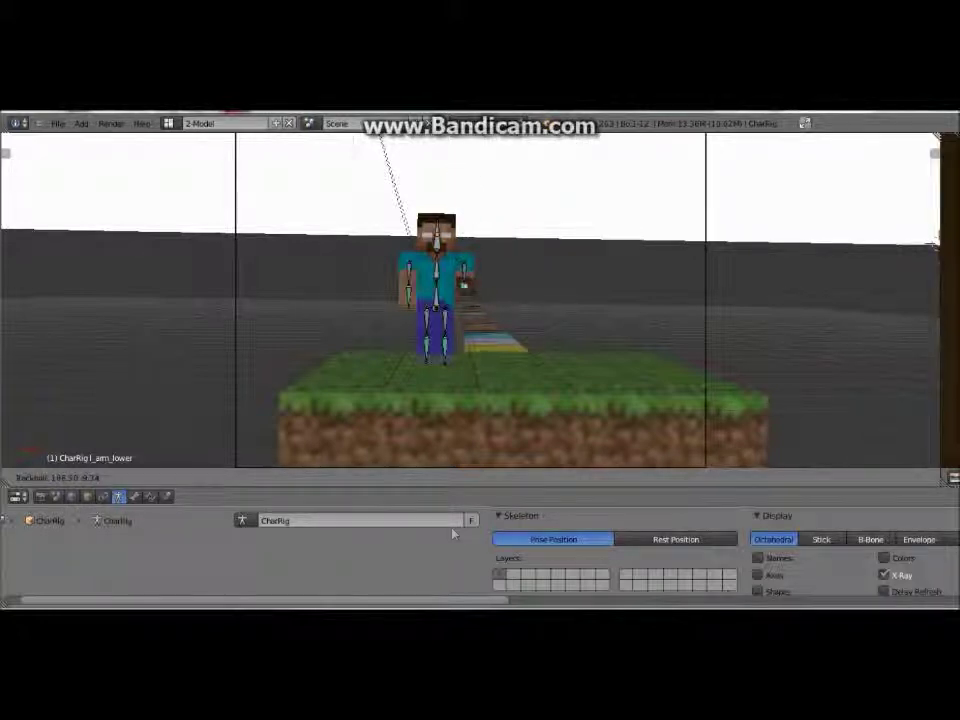
click(460, 476)
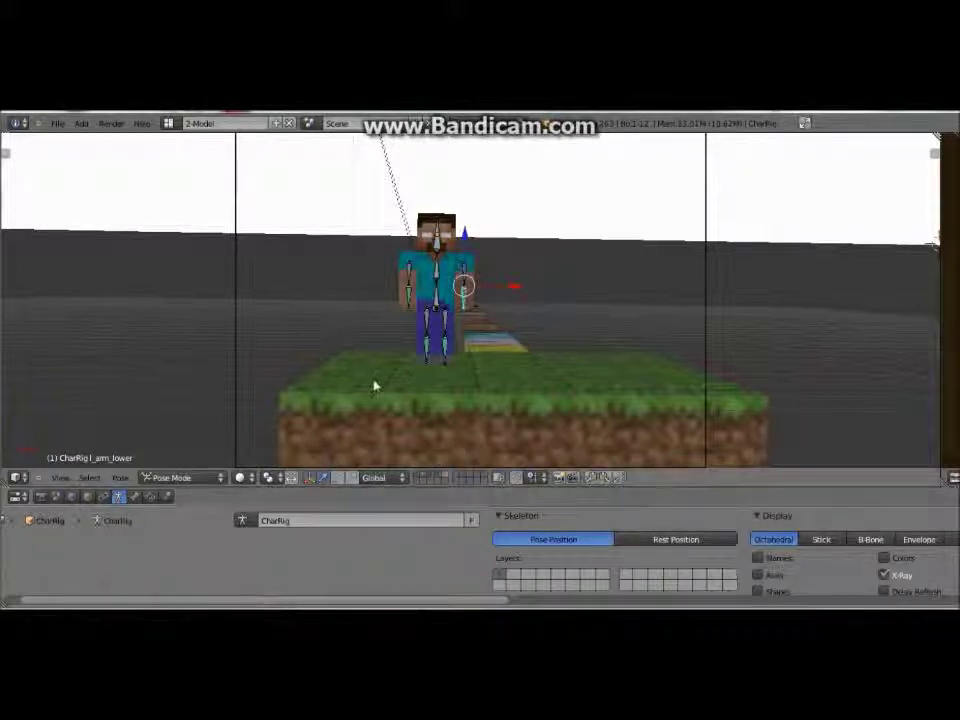
Try rotating the whole character via transform_handle, then return it to front-facing
right_click(436, 316)
key(r)
key(r)
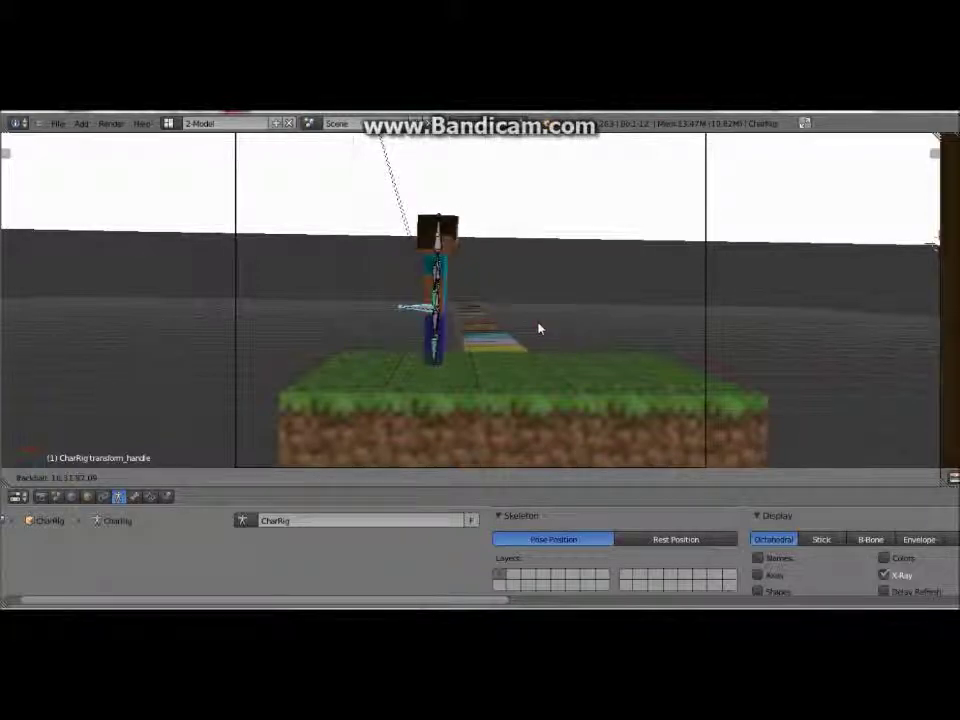
click(437, 313)
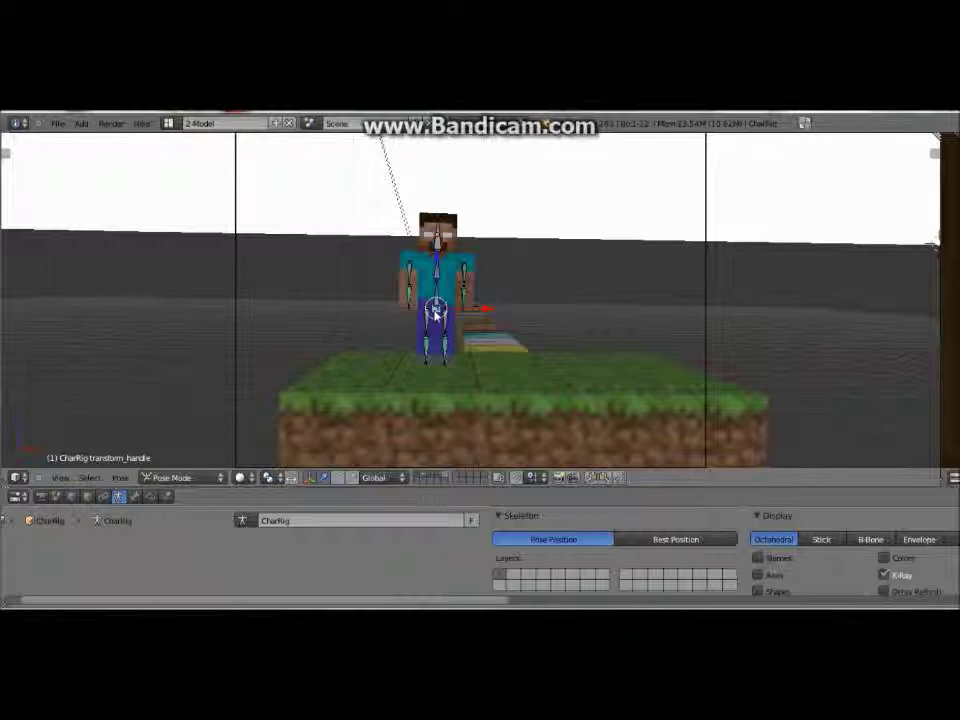
key(r)
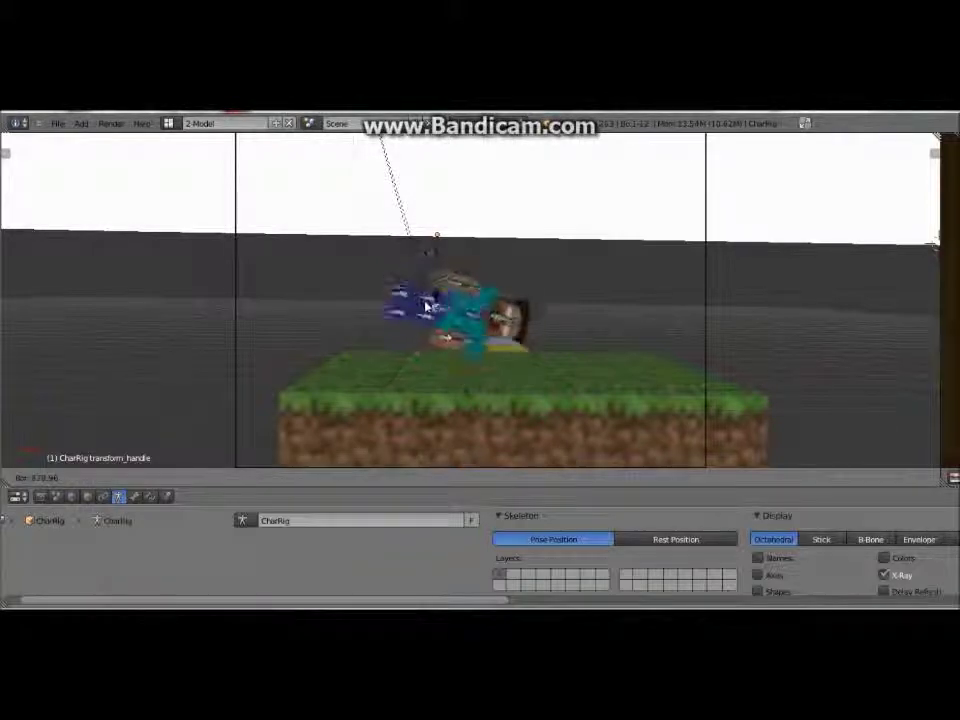
key(Escape)
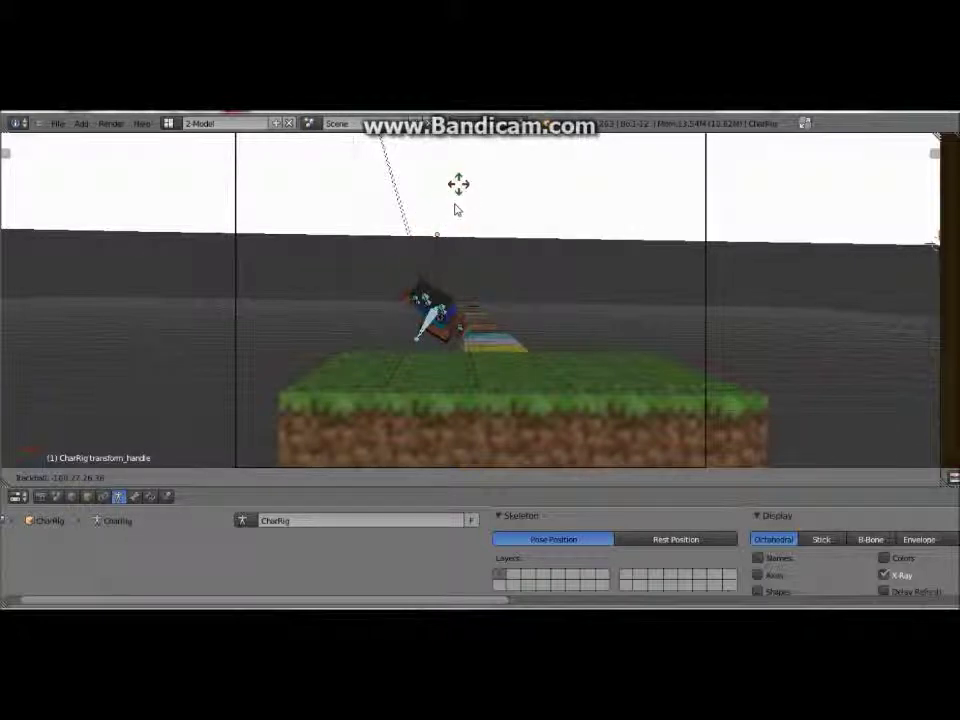
click(430, 318)
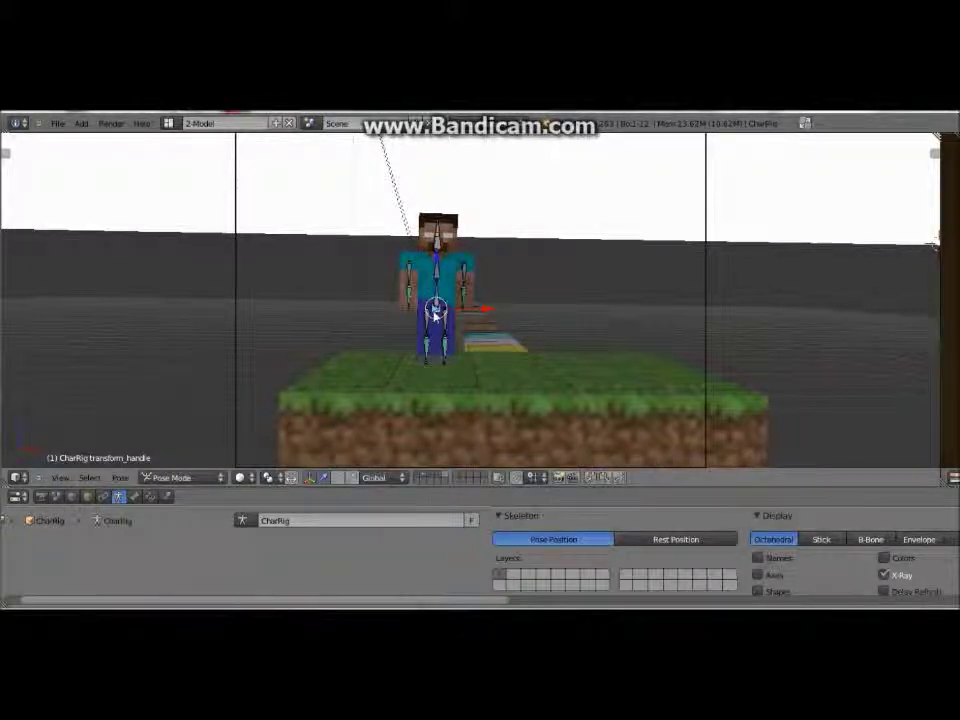
key(r)
key(r)
Attempt a move of the whole character, cancelling it back to the centre
right_click(435, 317)
right_click(435, 309)
key(g)
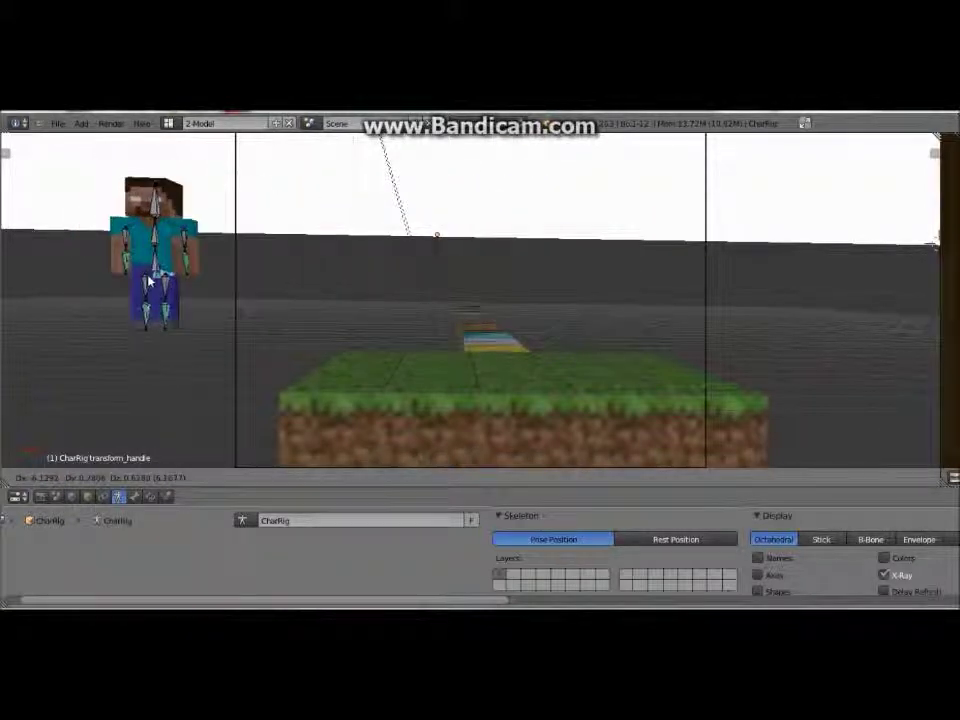
right_click(148, 282)
right_click(436, 310)
key(r)
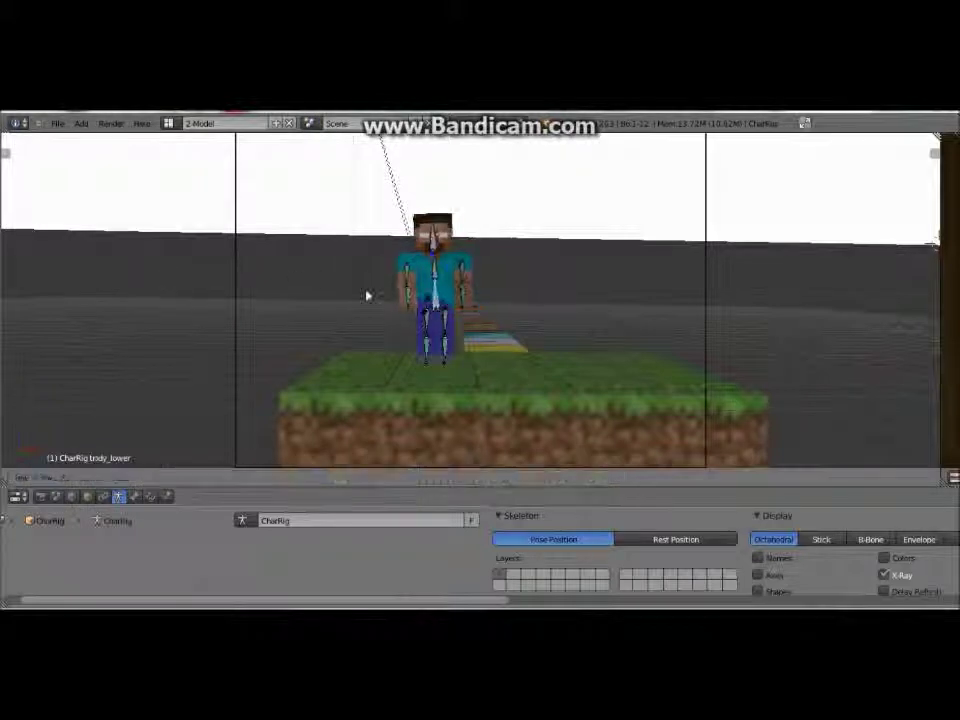
right_click(436, 318)
Move the rig via transform_handle to the upper-left empty ground and box-select the grass area
right_click(354, 321)
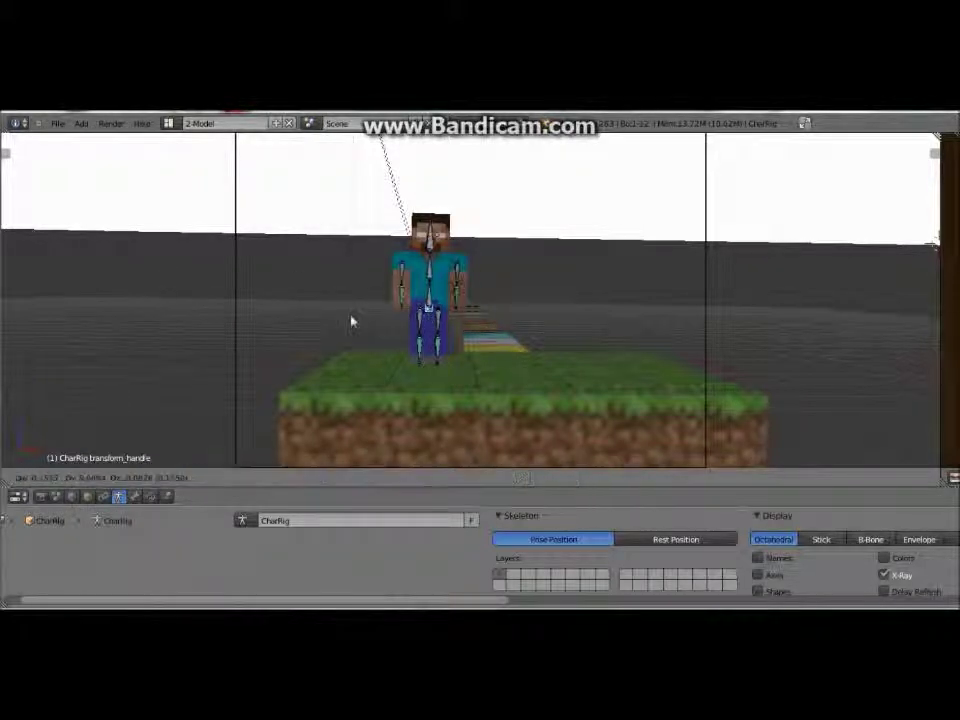
key(g)
click(160, 266)
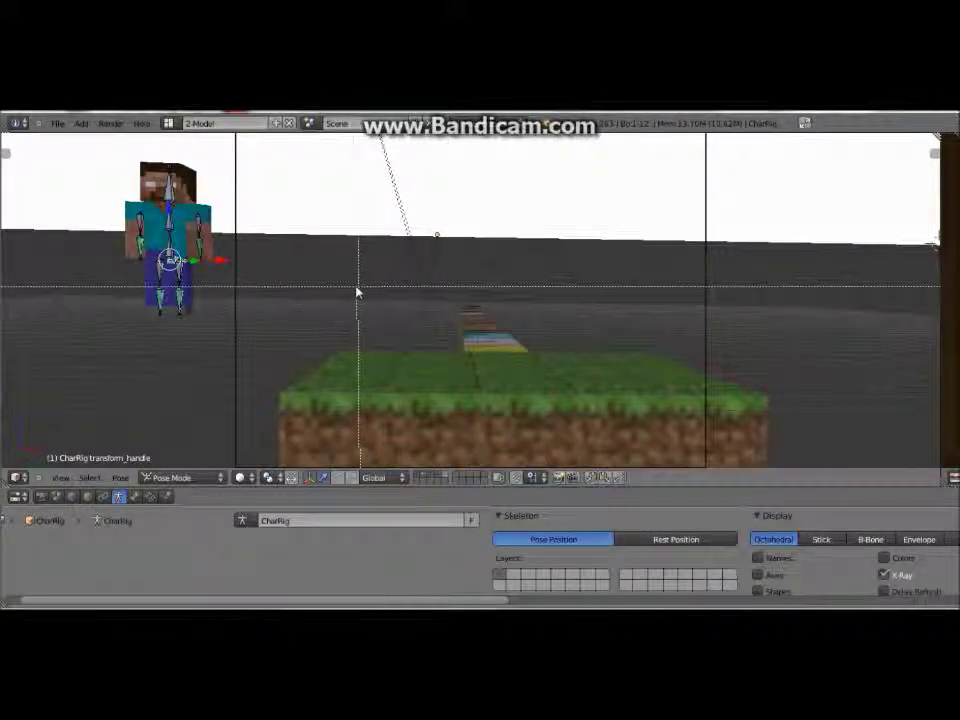
key(b)
drag(344, 287, 685, 454)
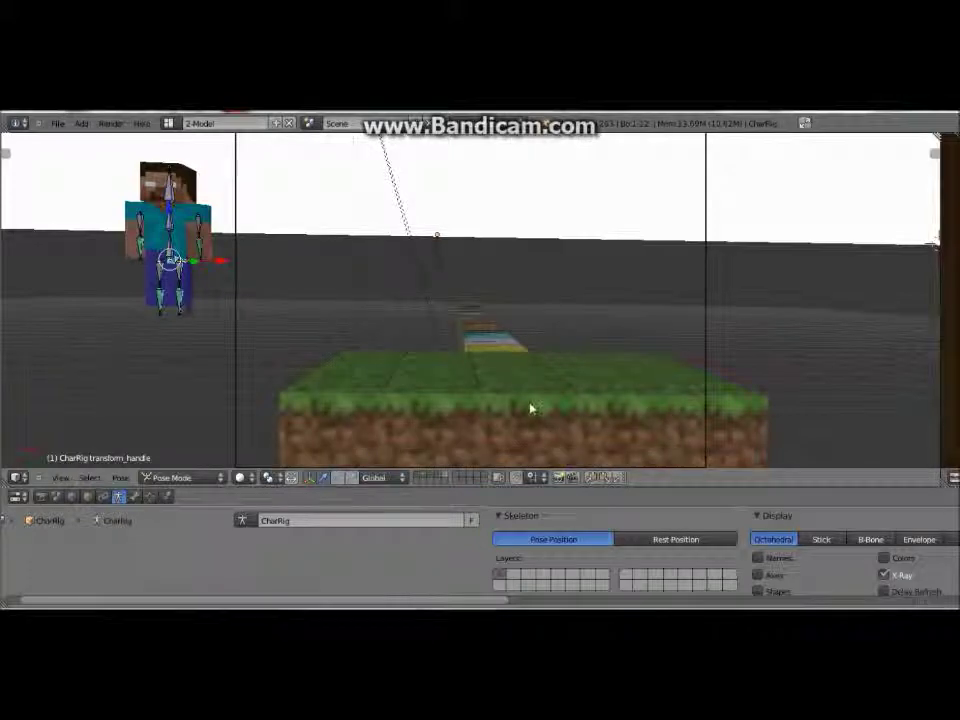
In Object Mode, box-select the grass block and stairs and delete them
click(219, 478)
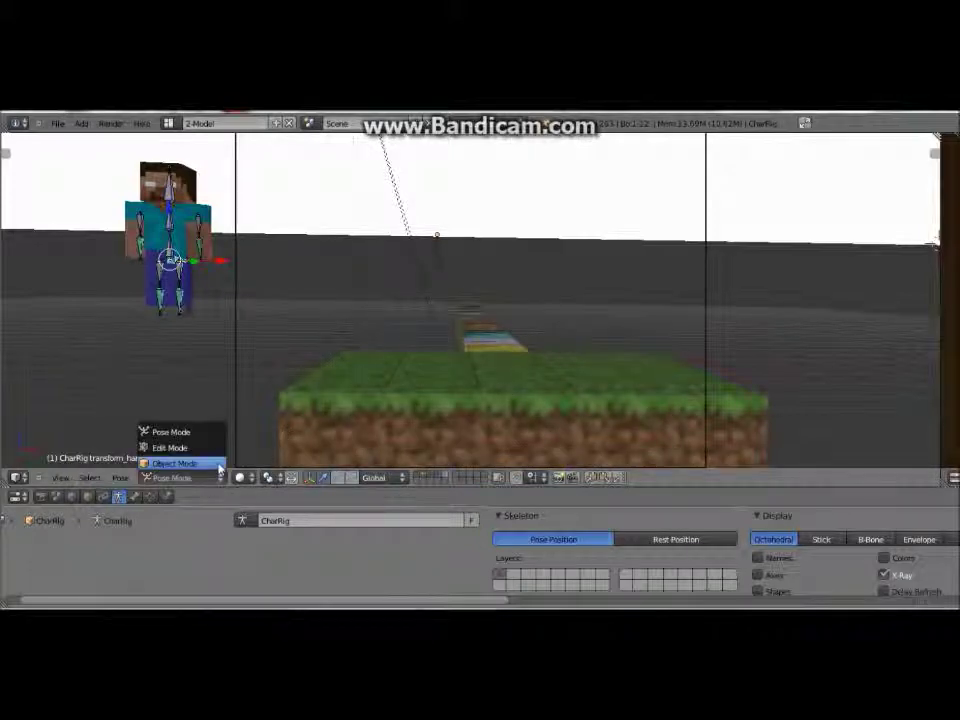
click(172, 461)
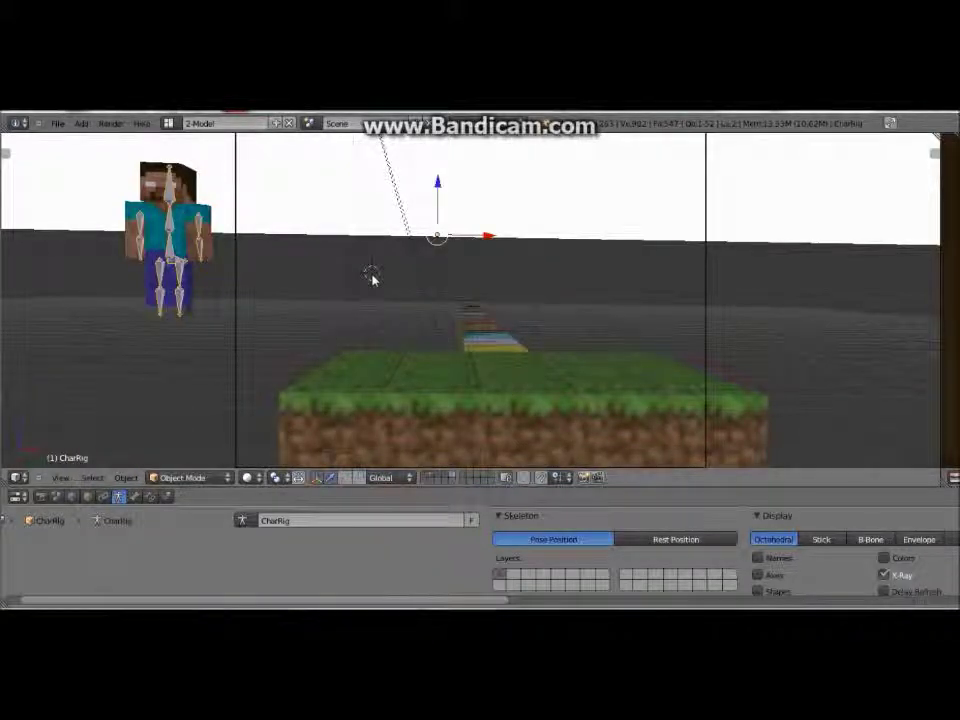
right_click(168, 252)
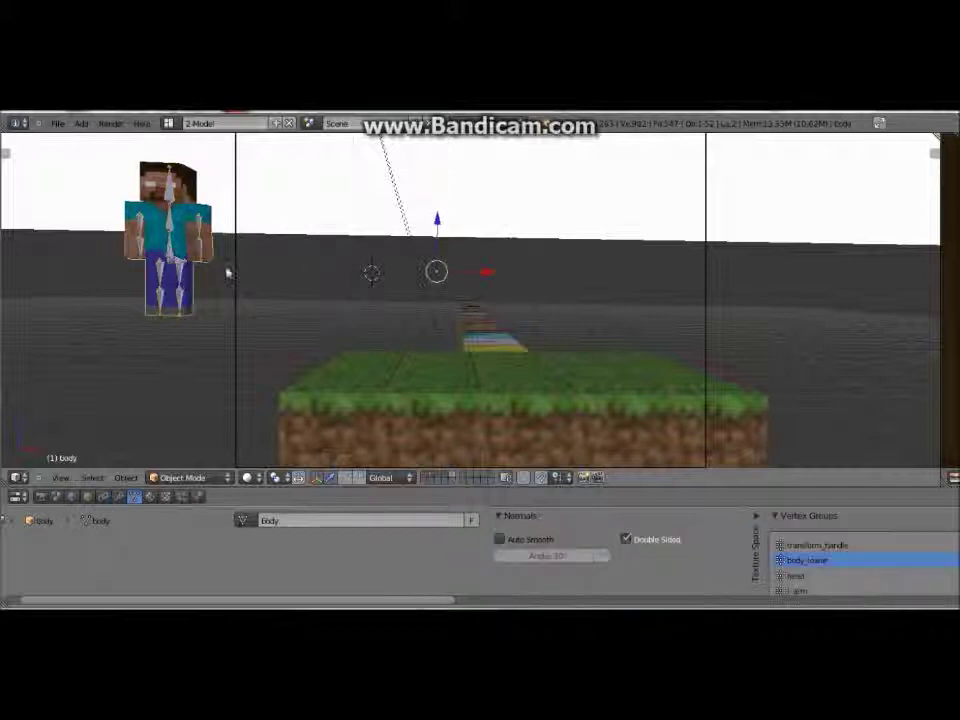
right_click(418, 407)
key(Escape)
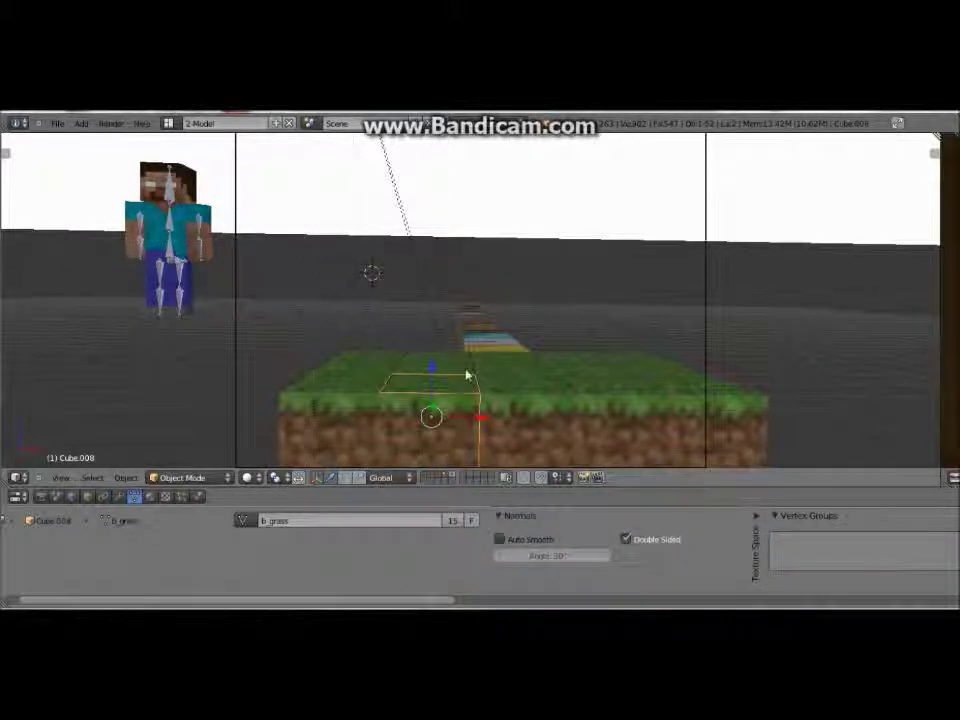
key(b)
drag(363, 280, 671, 439)
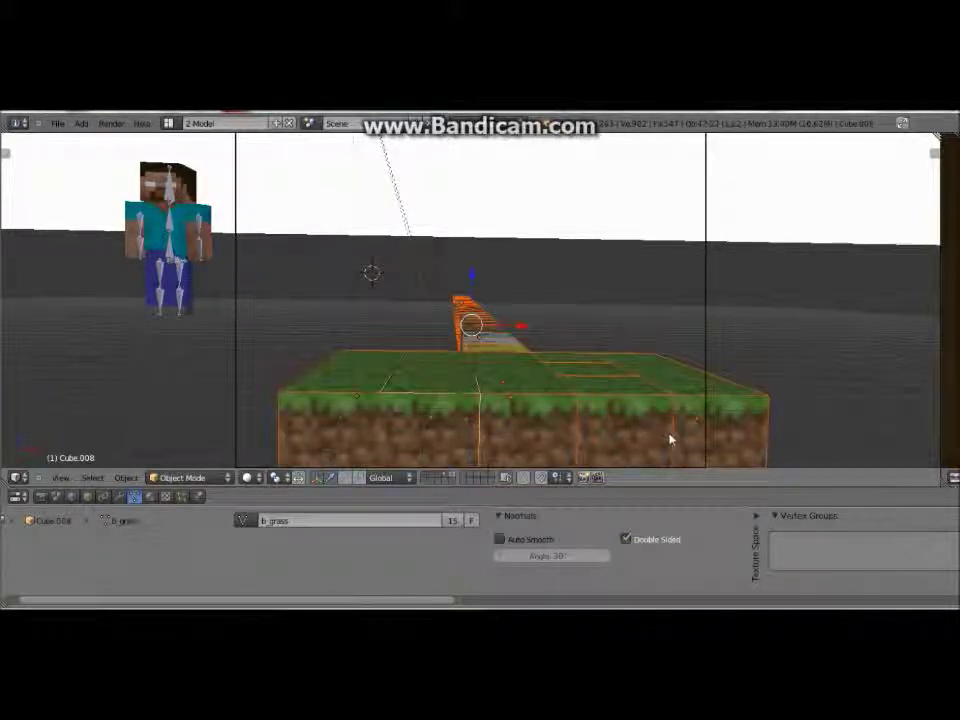
key(x)
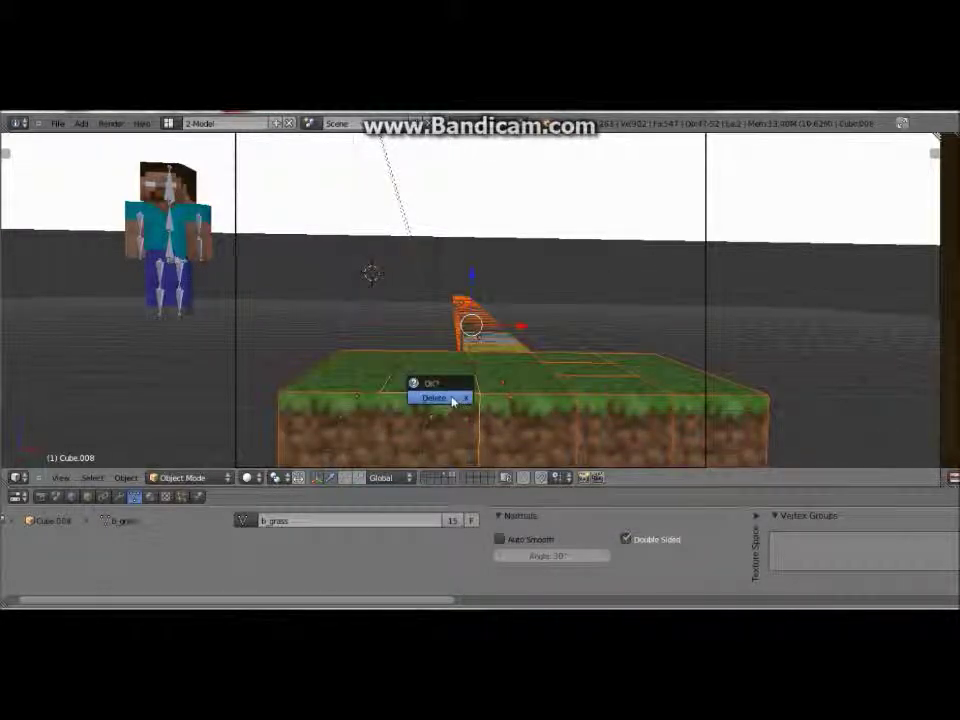
click(452, 400)
In wireframe view, delete the small leftover object, then return to solid shading
key(z)
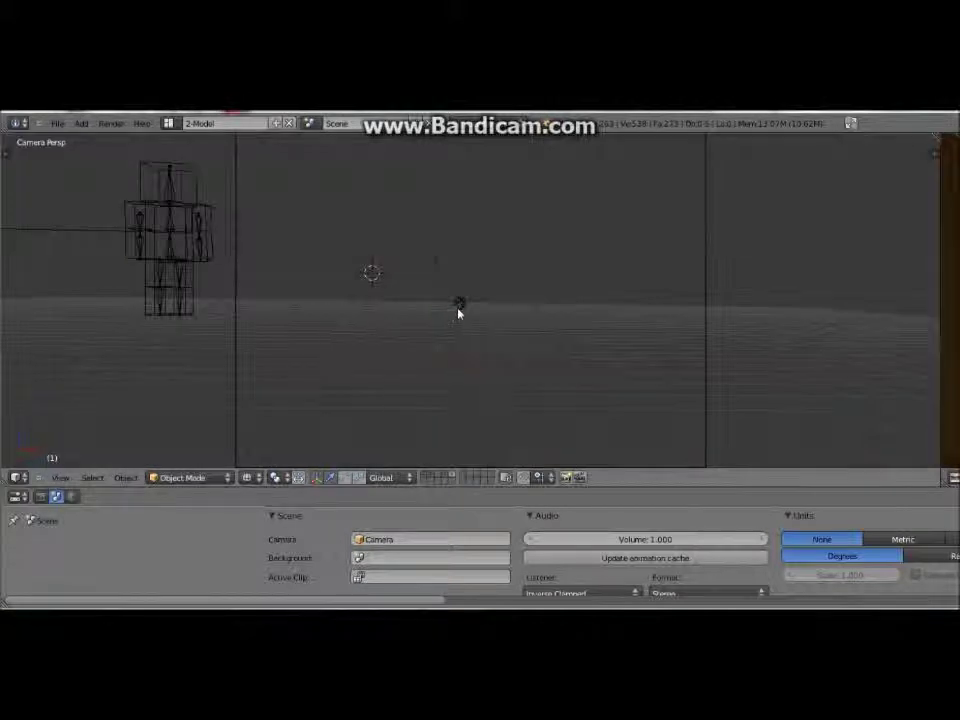
right_click(460, 313)
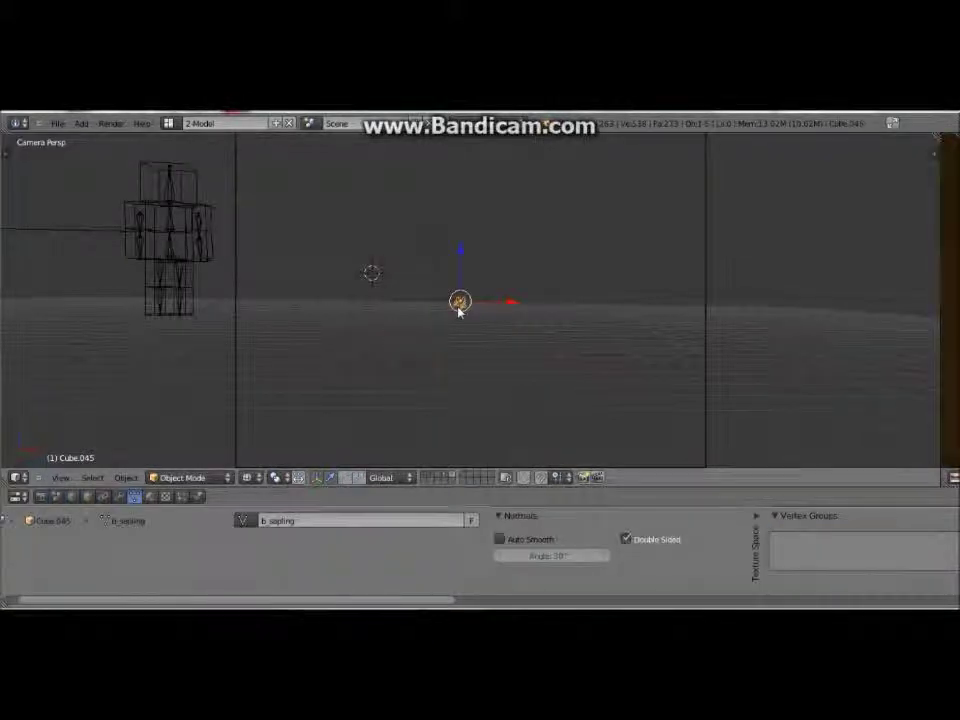
key(x)
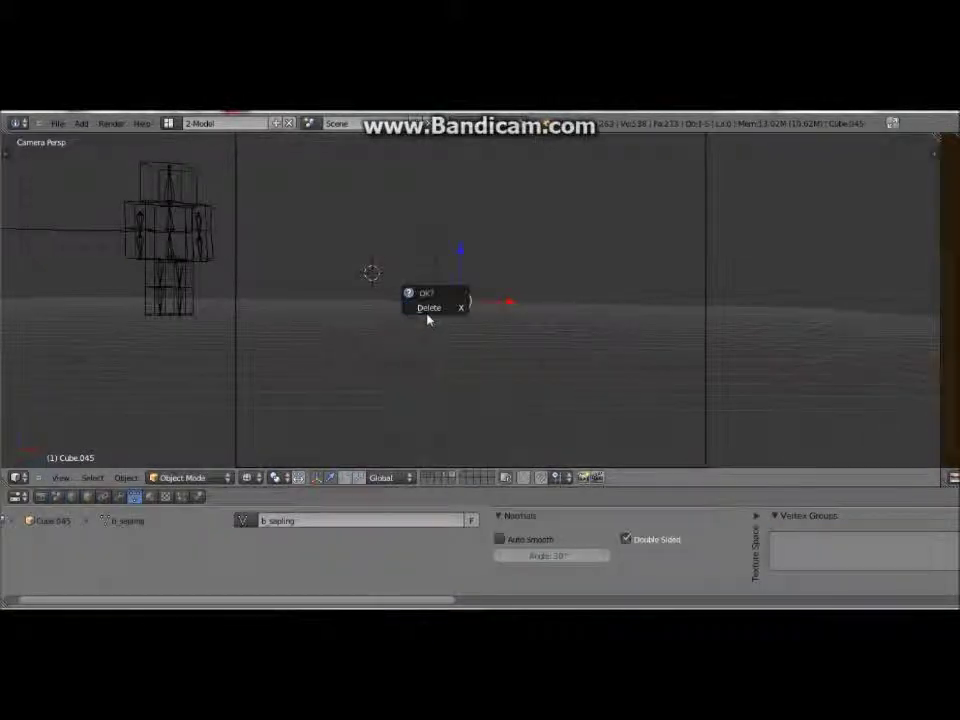
click(427, 315)
key(z)
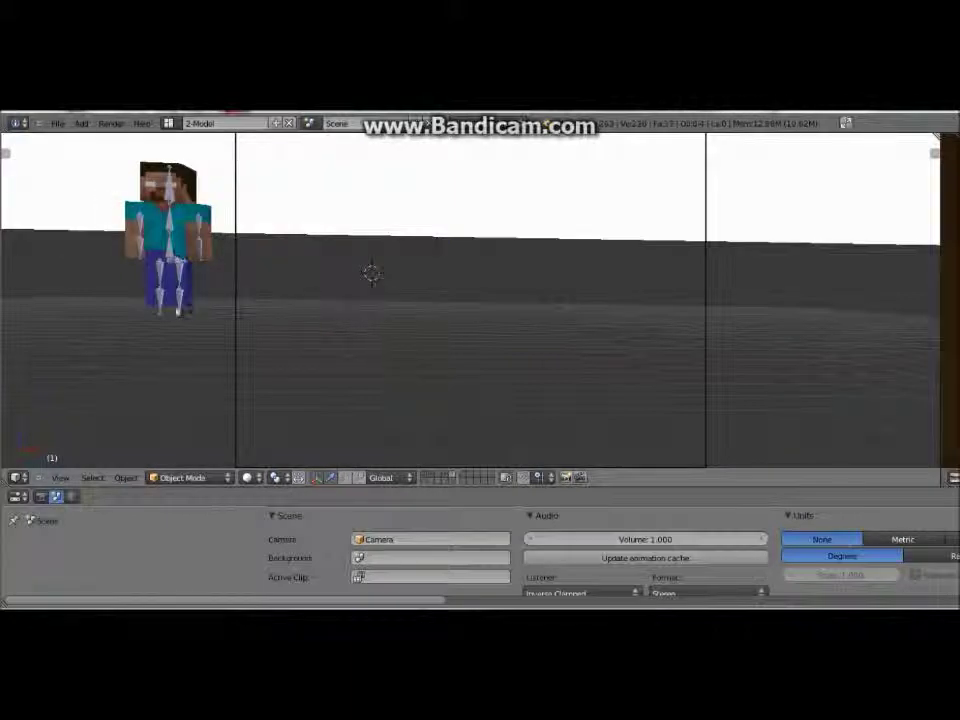
Select the CharRig armature and switch it to Pose Mode
right_click(168, 230)
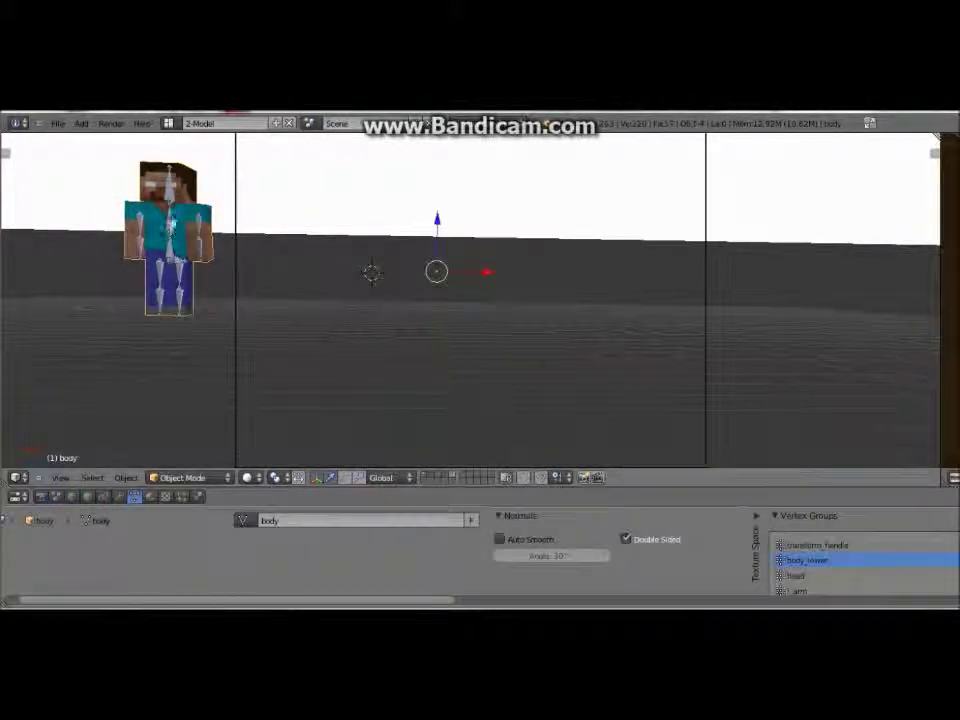
click(182, 477)
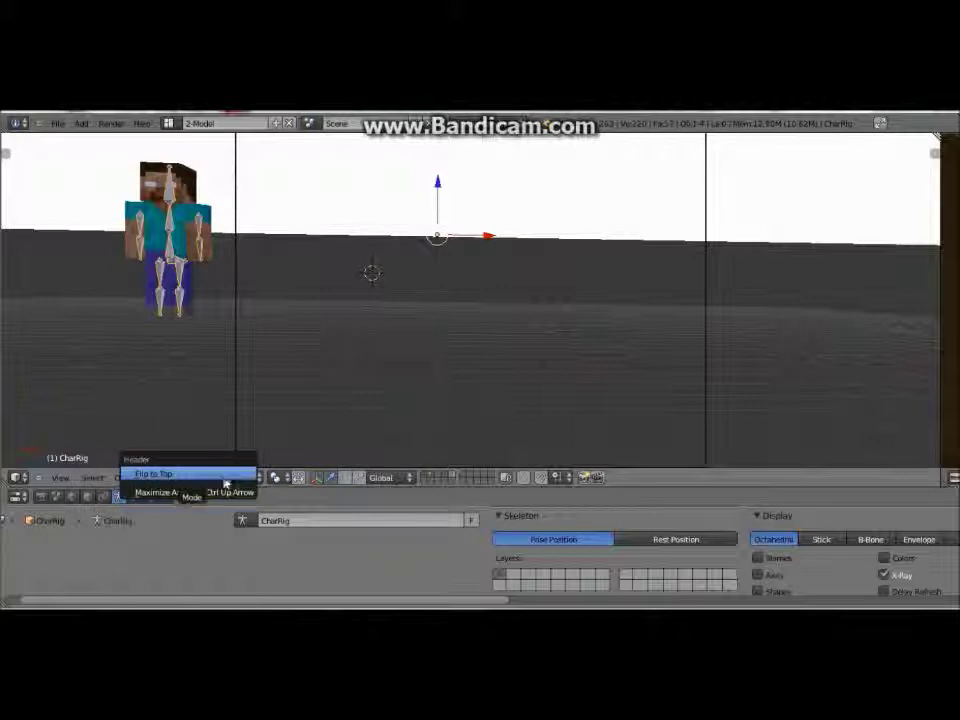
click(225, 478)
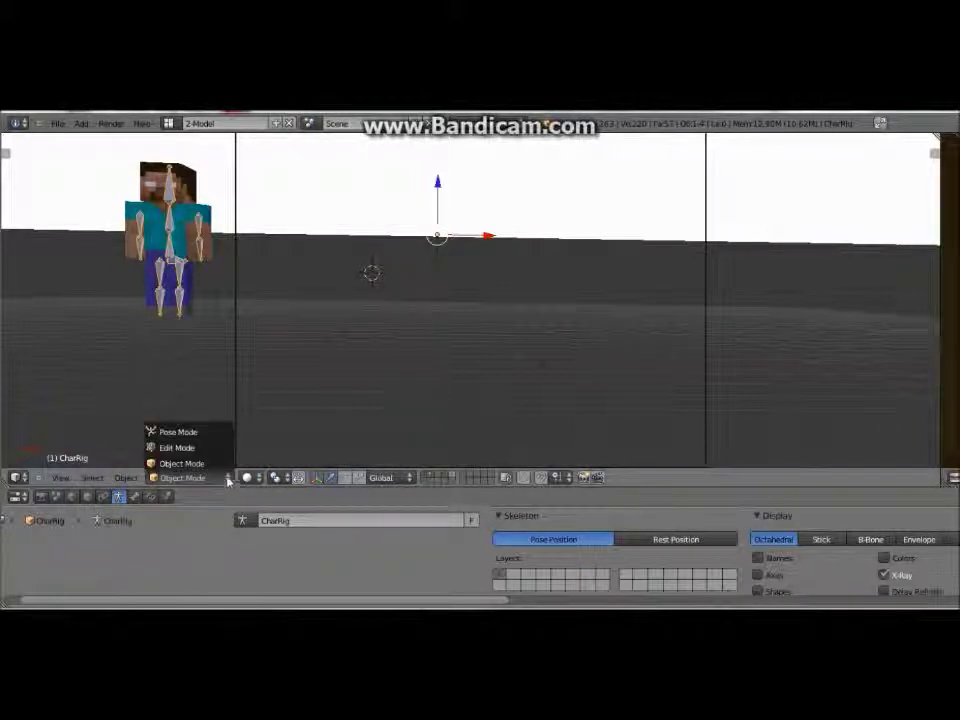
click(212, 432)
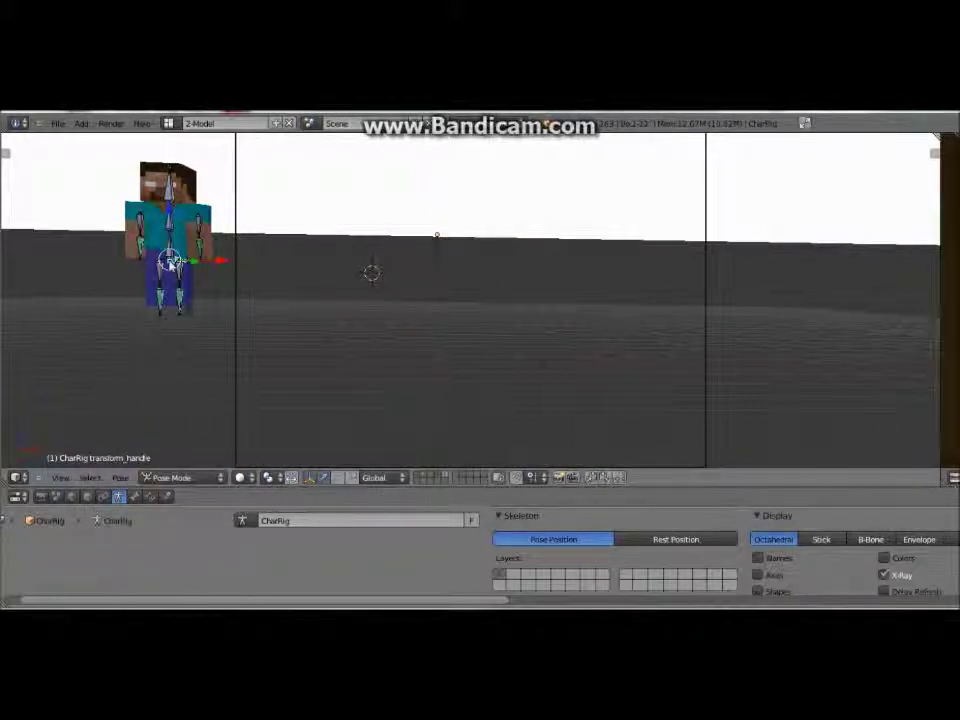
Move the whole character to the view centre using the transform_handle bone
right_click(170, 264)
key(r)
right_click(173, 265)
right_click(178, 268)
key(g)
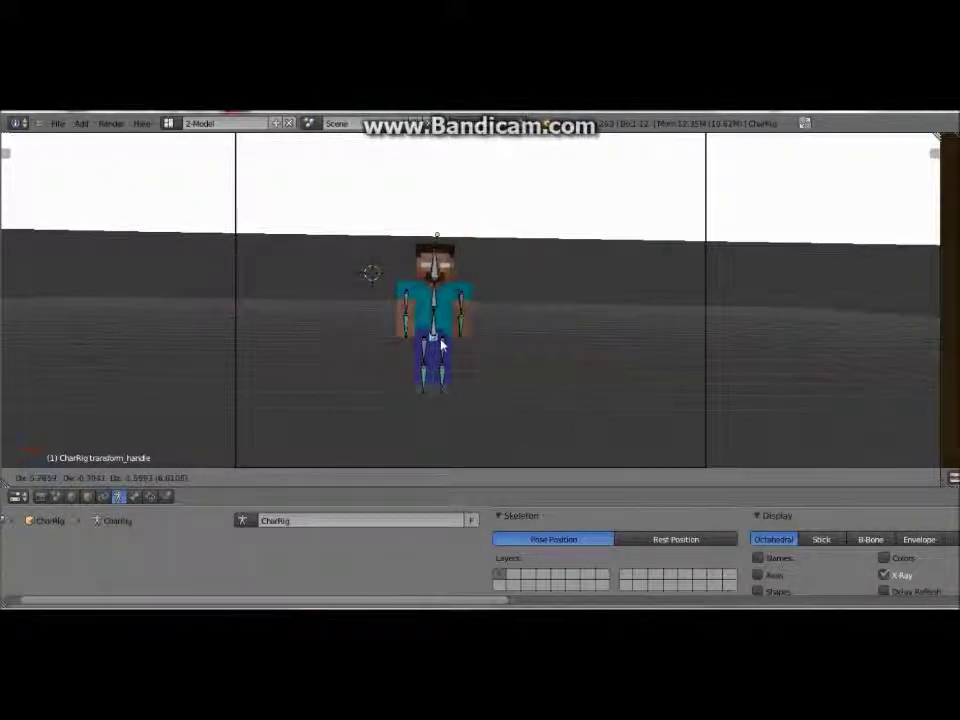
click(440, 343)
right_click(462, 303)
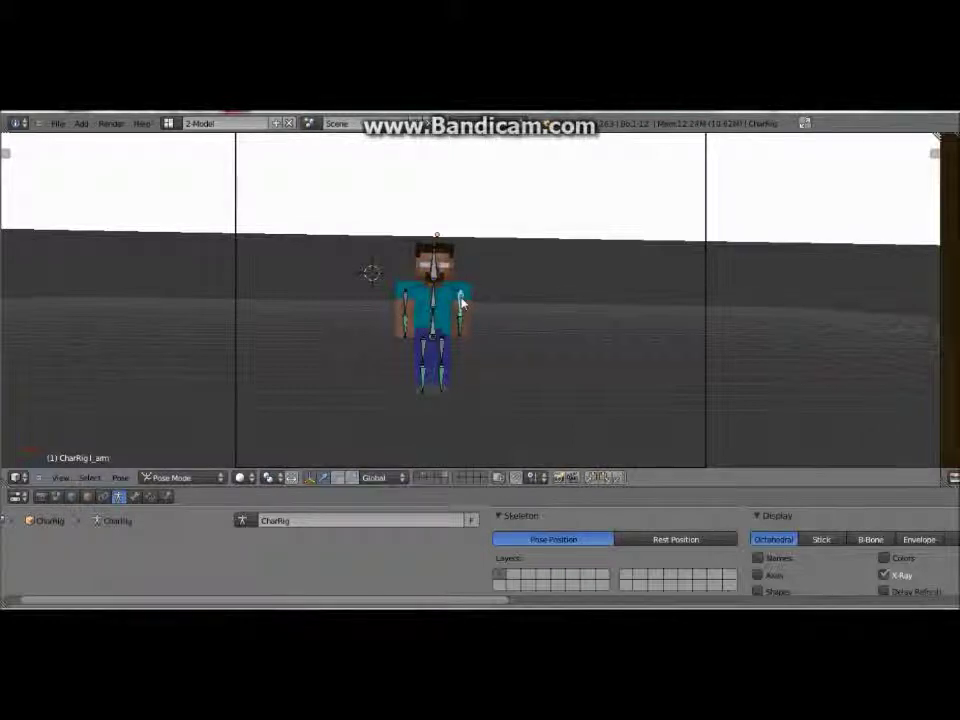
key(r)
key(r)
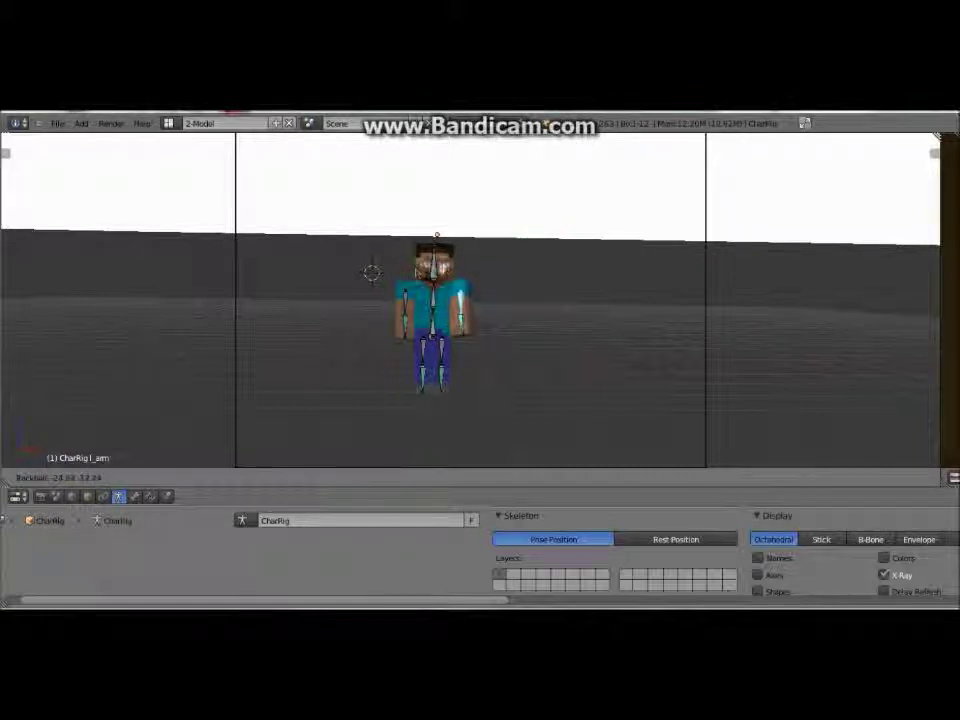
Confirm the left arm's rotation, then trackball-rotate the right arm toward the chest
click(456, 268)
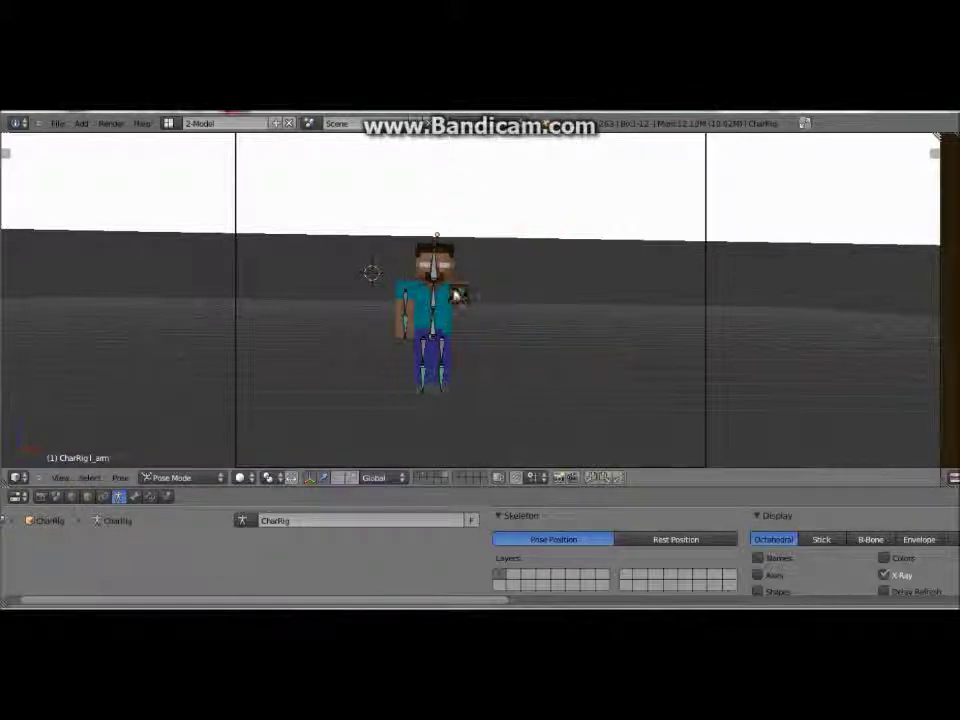
right_click(461, 296)
key(r)
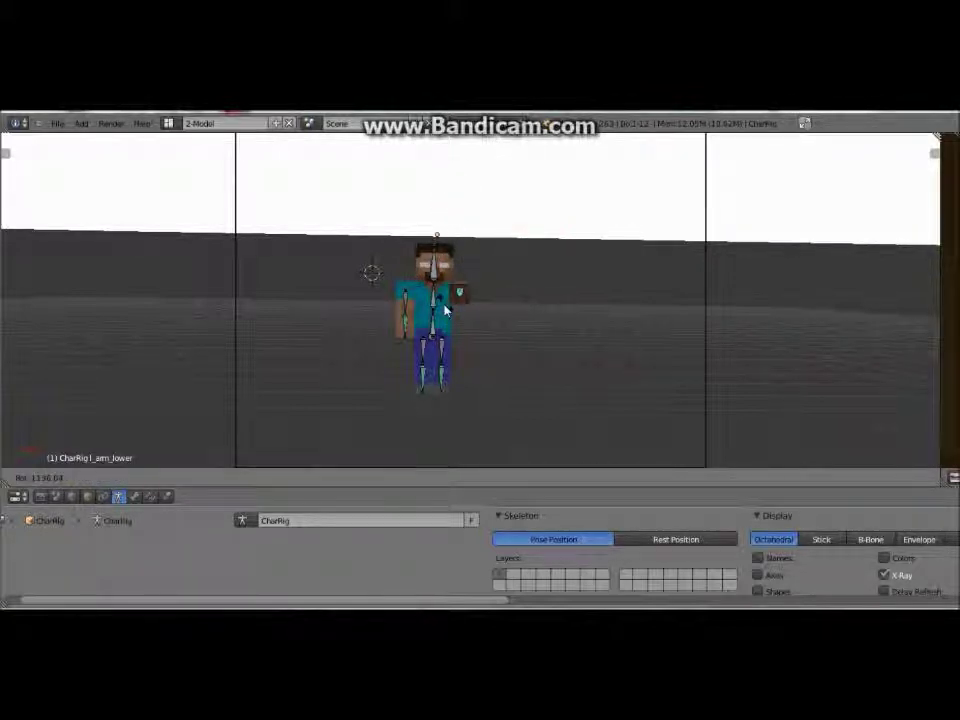
right_click(388, 327)
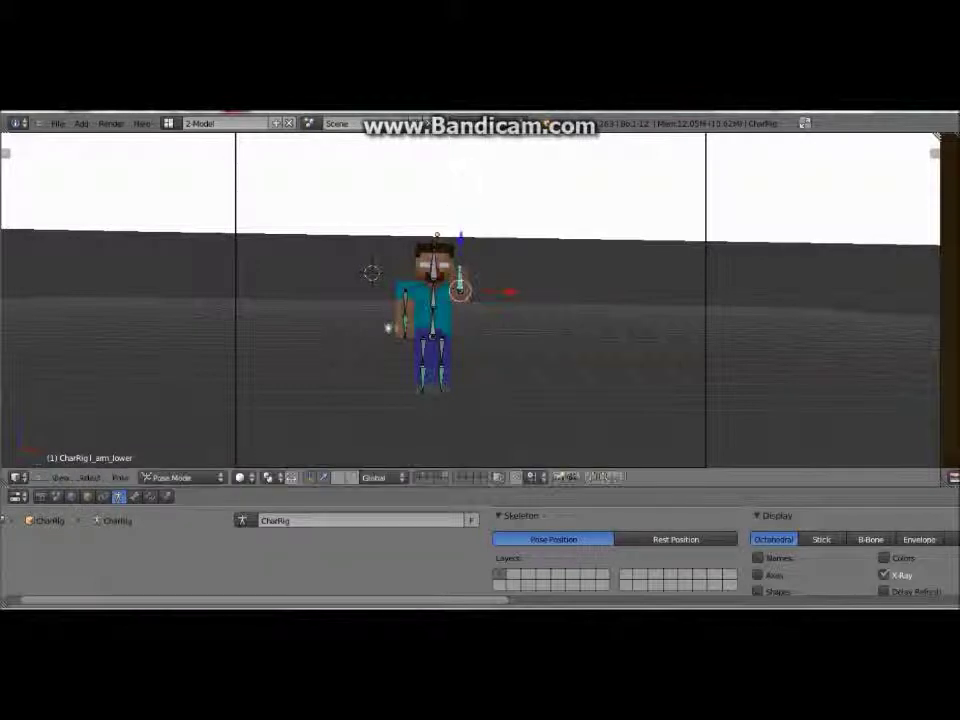
right_click(405, 310)
key(r)
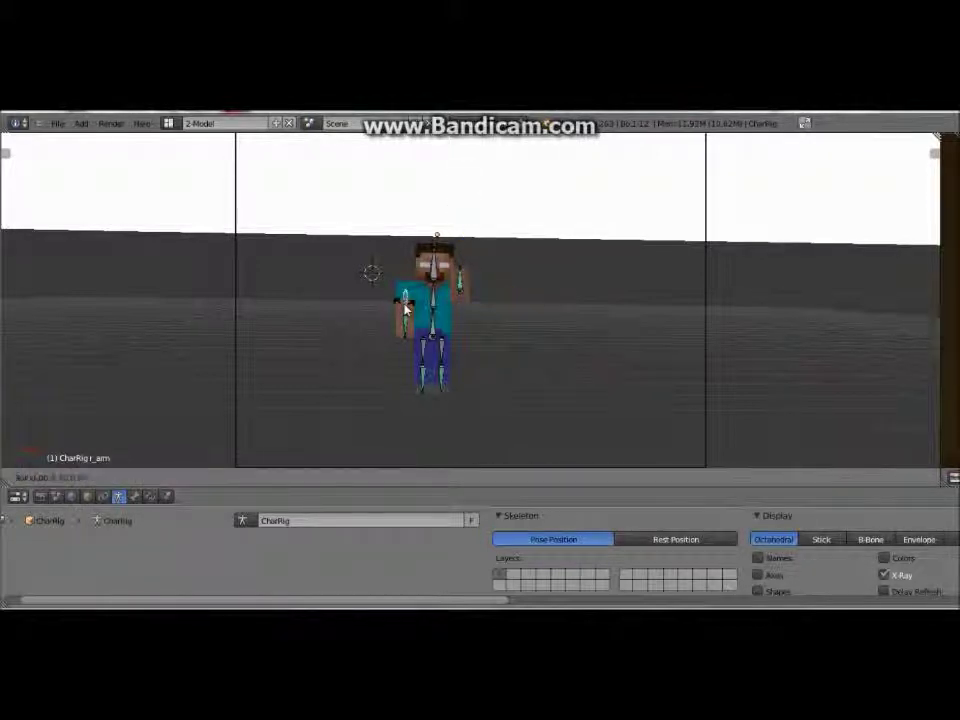
key(r)
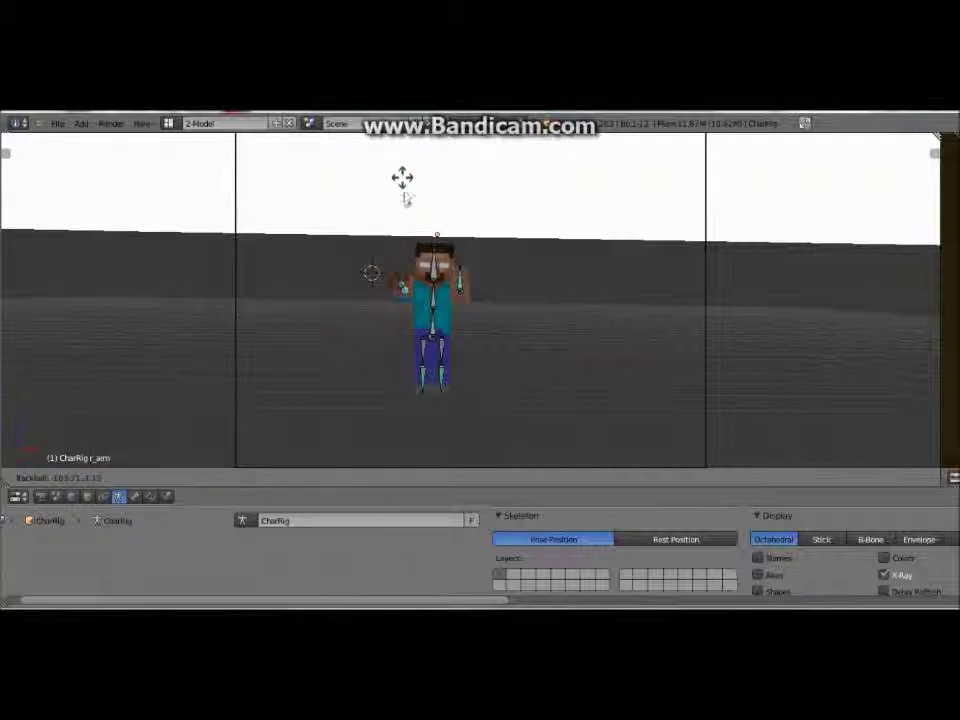
Raise the right arm toward the chest and bend the lower right arm
click(400, 421)
right_click(436, 343)
key(r)
key(r)
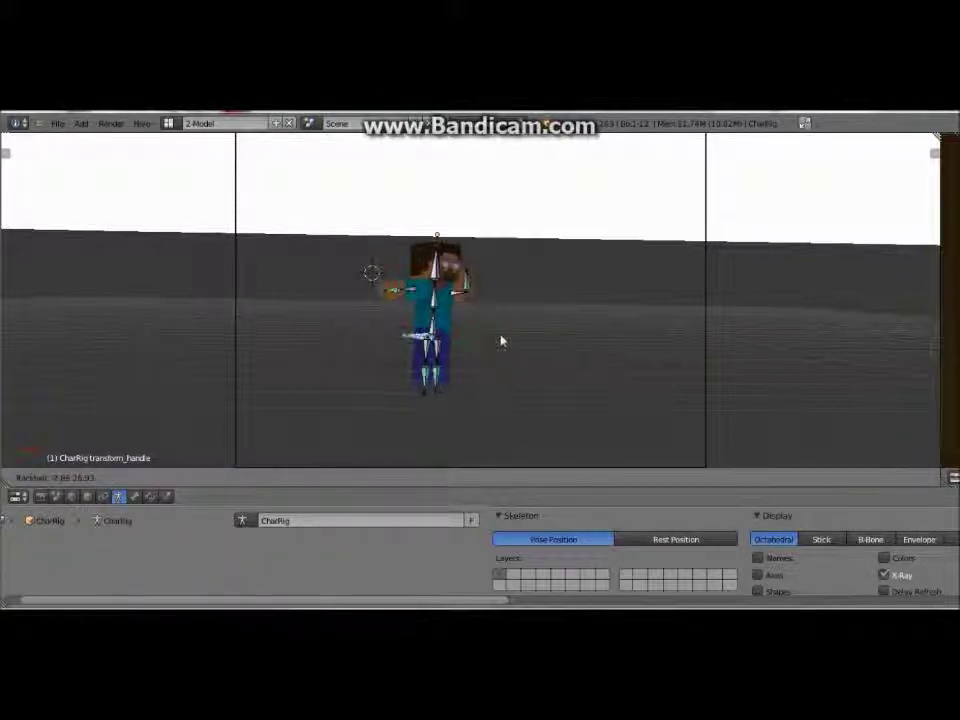
right_click(390, 289)
key(r)
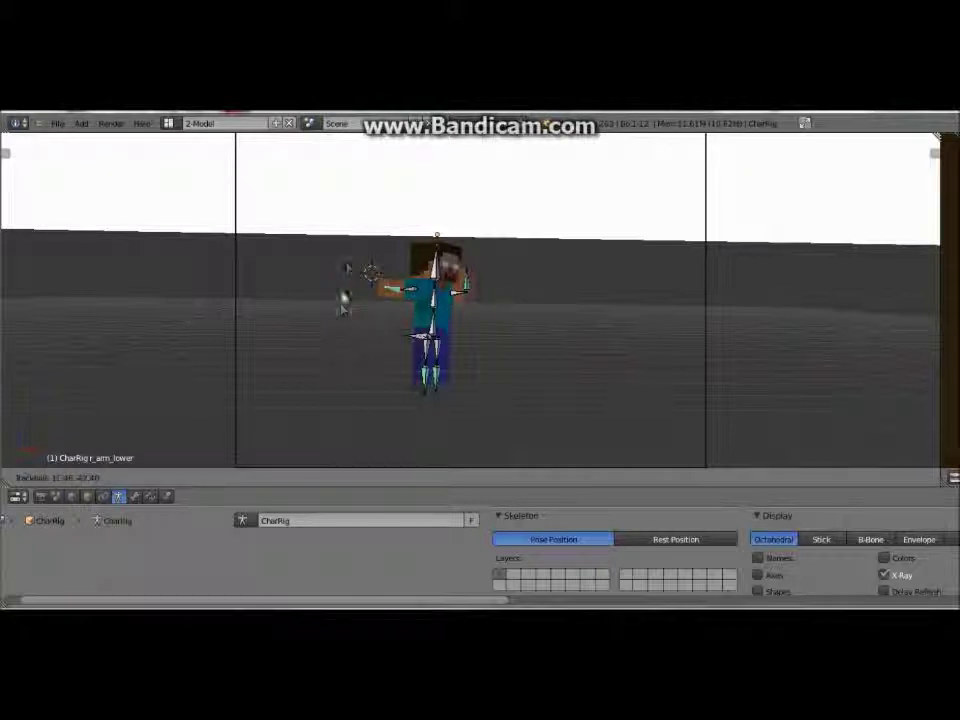
click(350, 218)
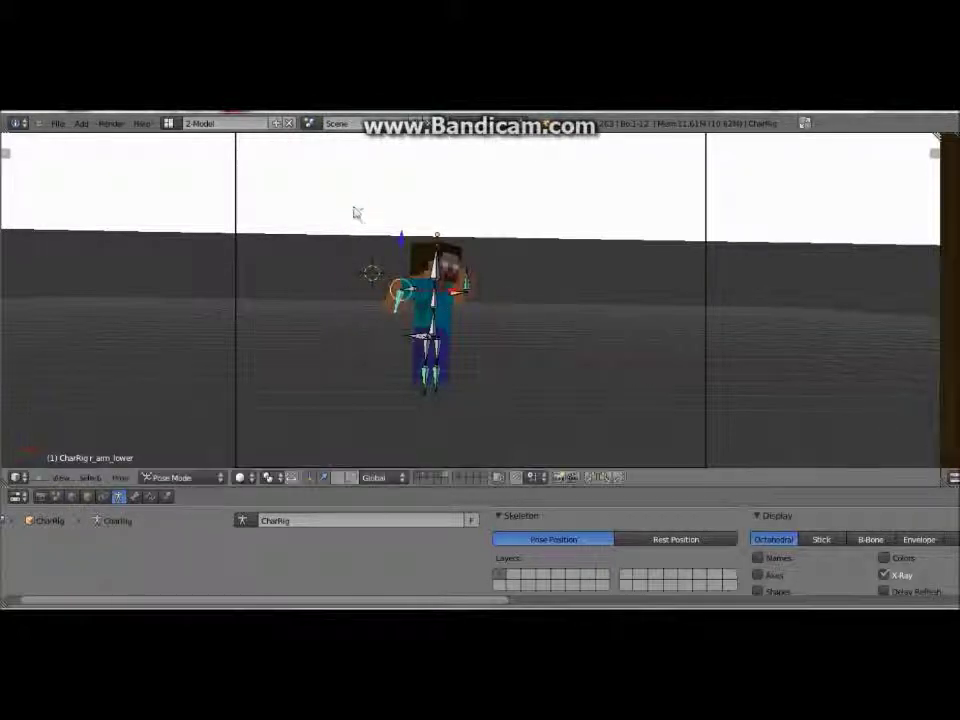
Turn the whole character and bend the lower left arm
right_click(418, 338)
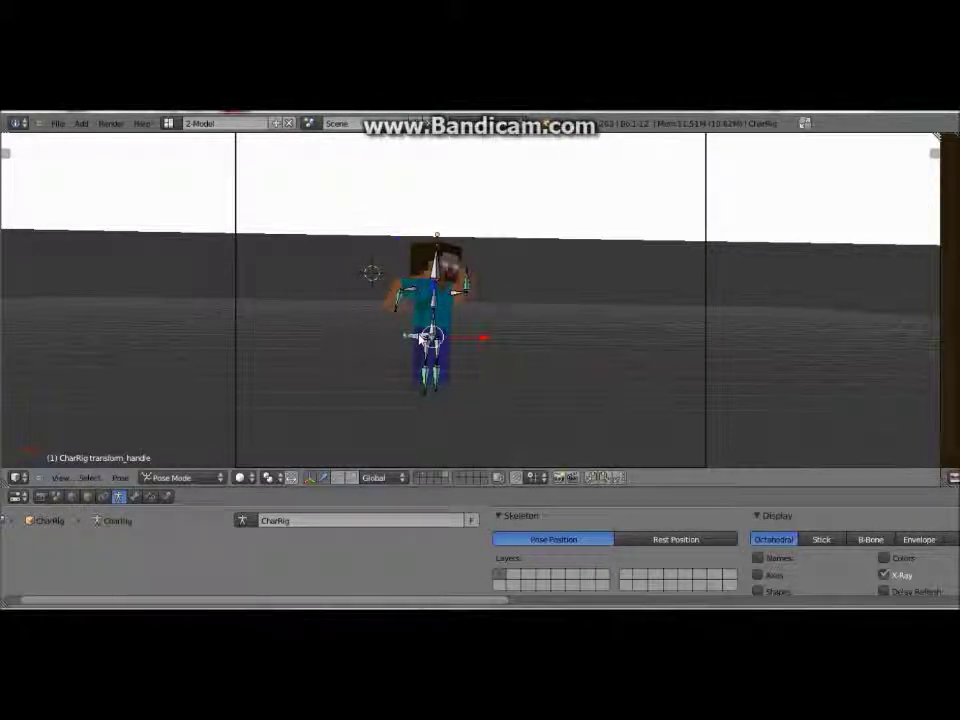
key(r)
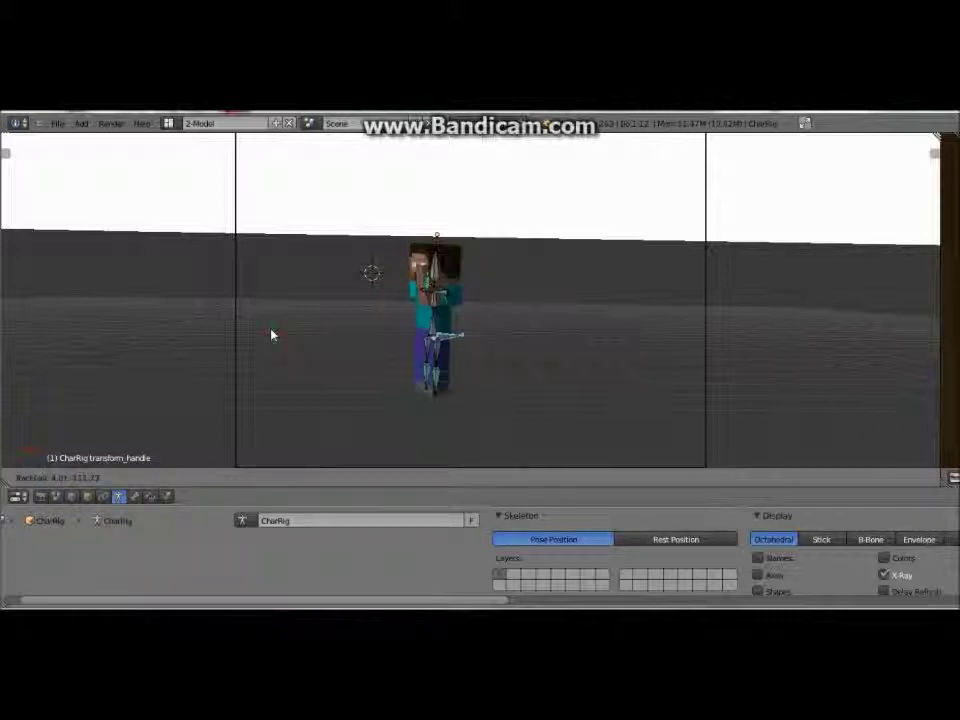
click(324, 311)
right_click(418, 282)
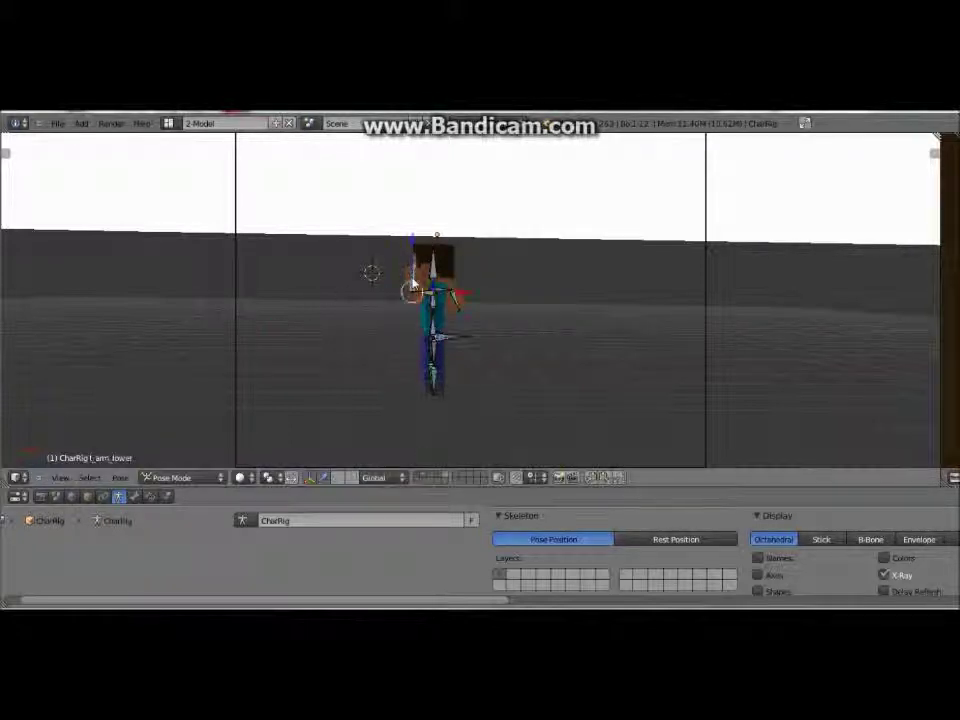
key(r)
key(r)
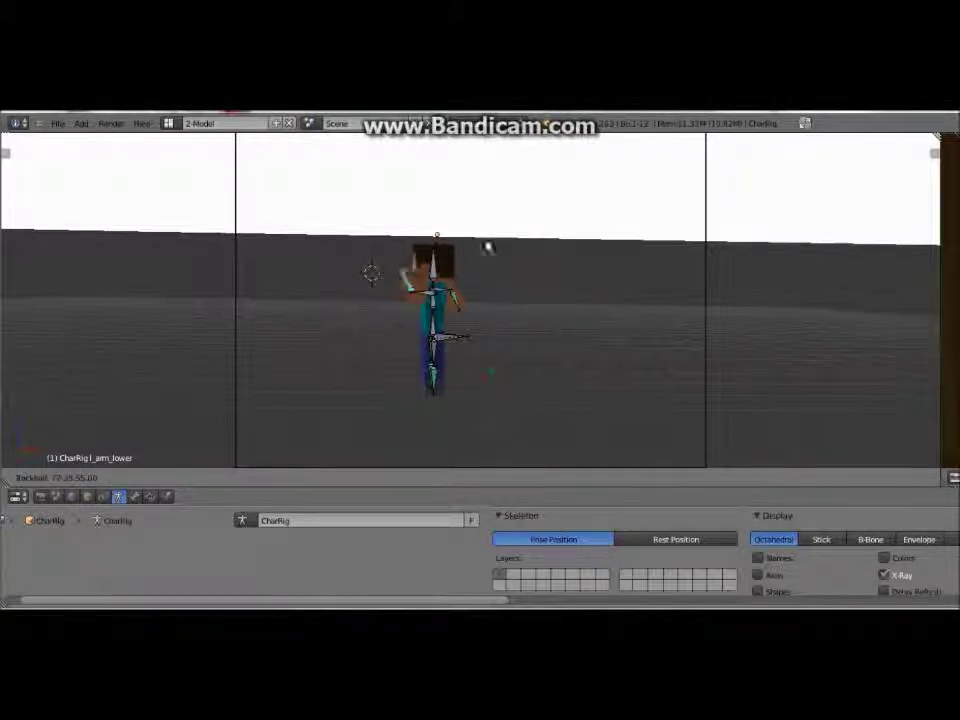
click(383, 294)
Trackball-rotate the transform handle so the rig stands upright facing the camera
right_click(437, 339)
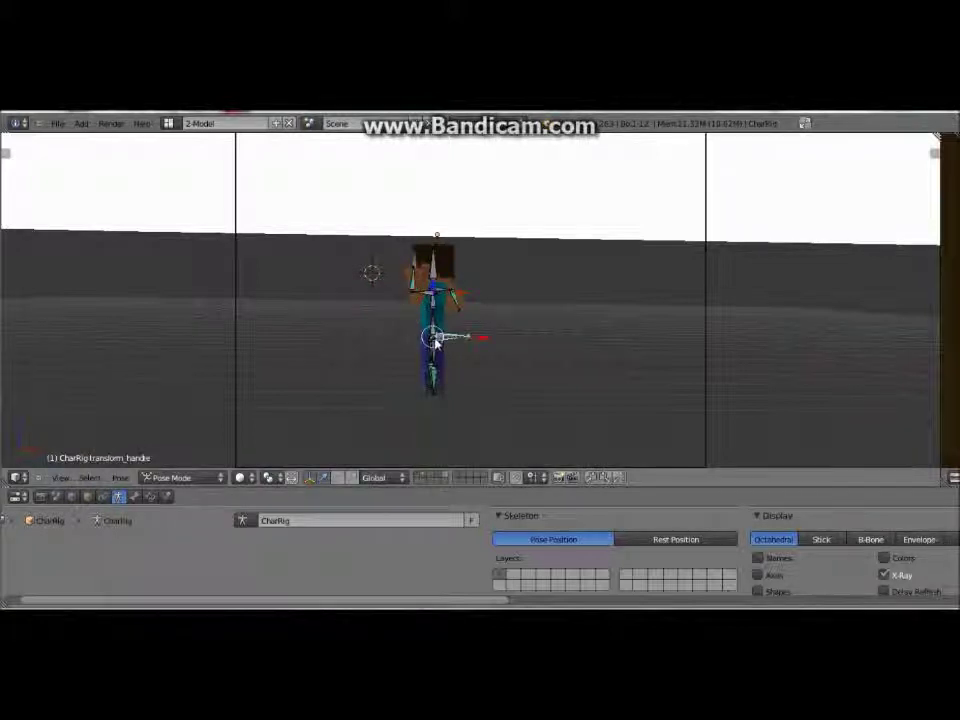
key(r)
key(r)
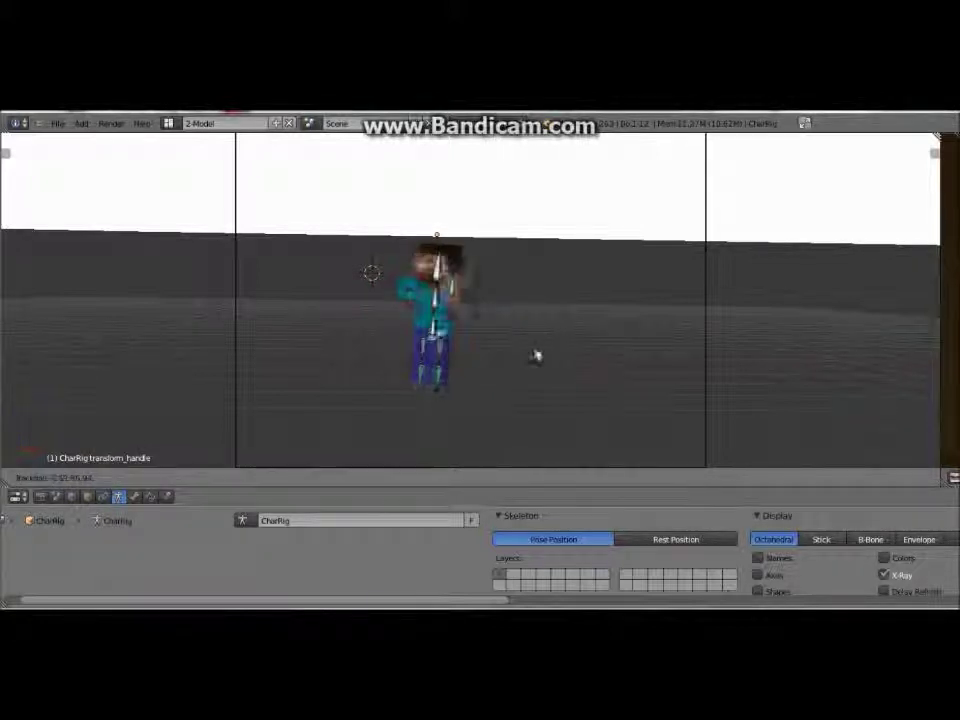
click(536, 343)
key(r)
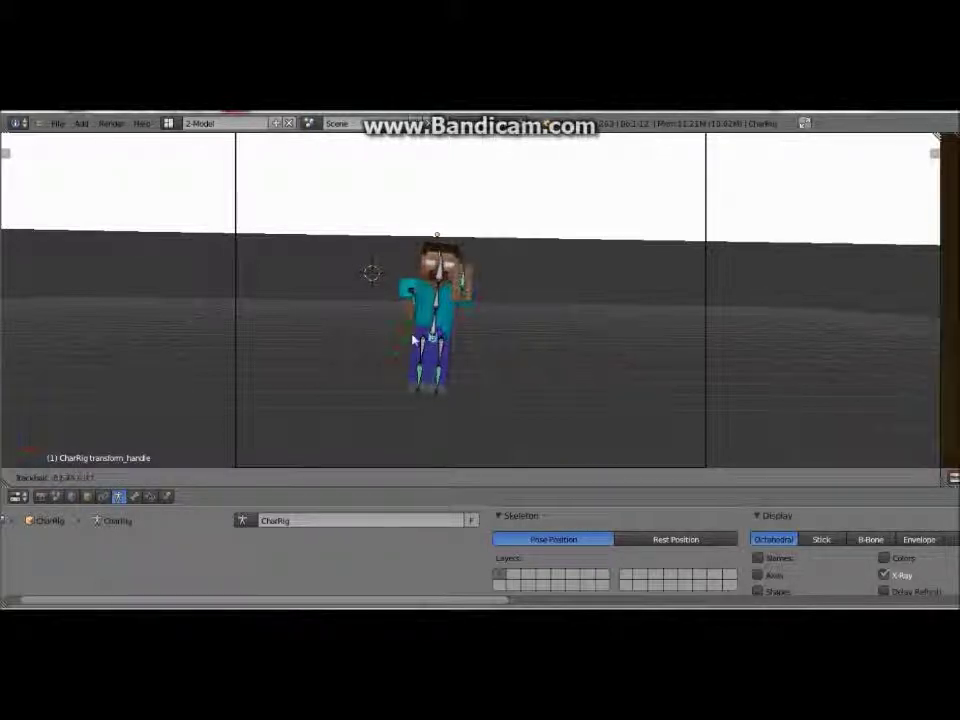
key(r)
key(r)
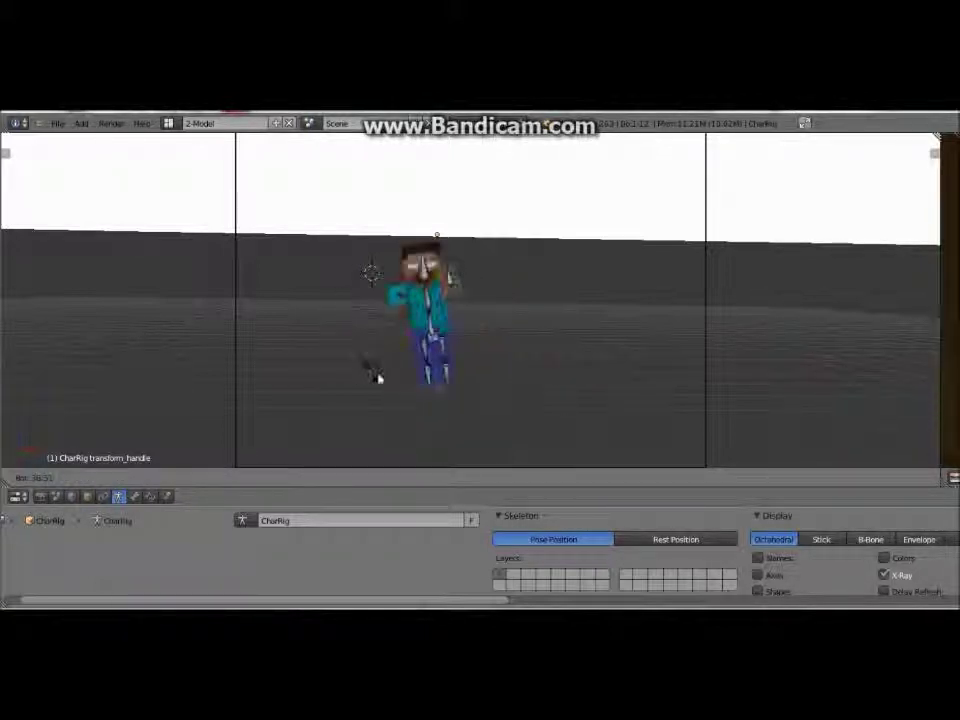
click(373, 366)
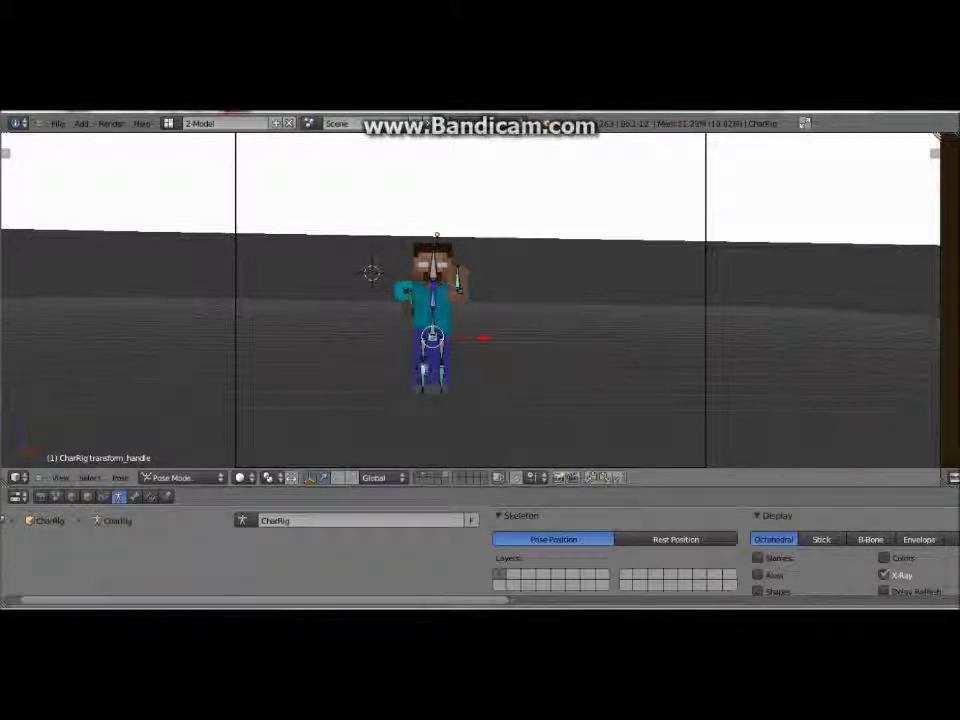
Swing the left leg outward and angle the left lower leg
key(r)
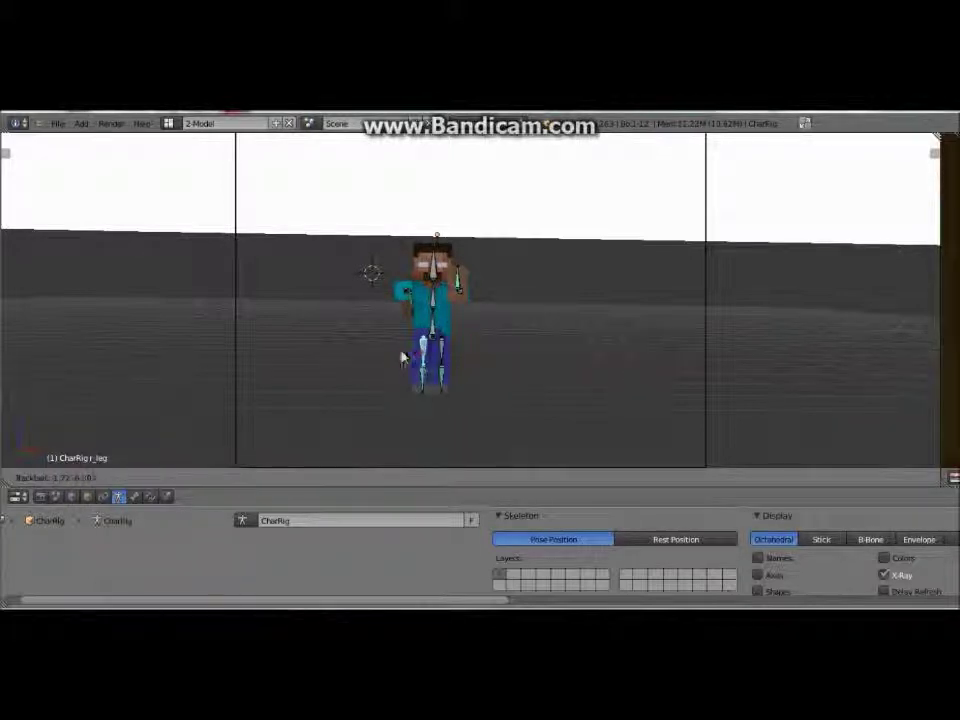
click(347, 356)
key(r)
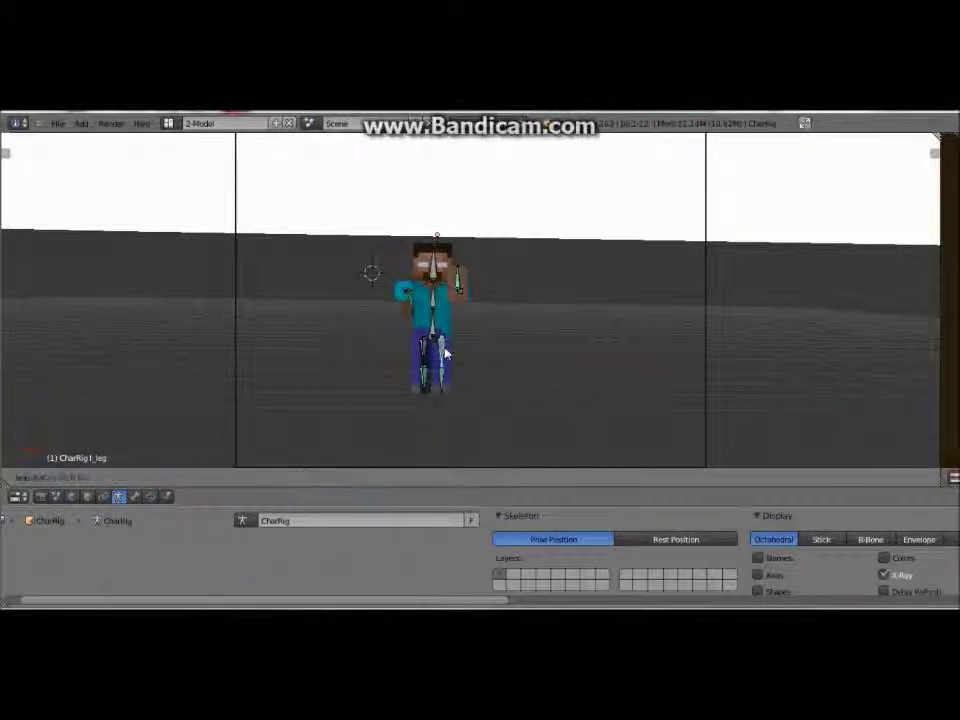
click(459, 353)
key(r)
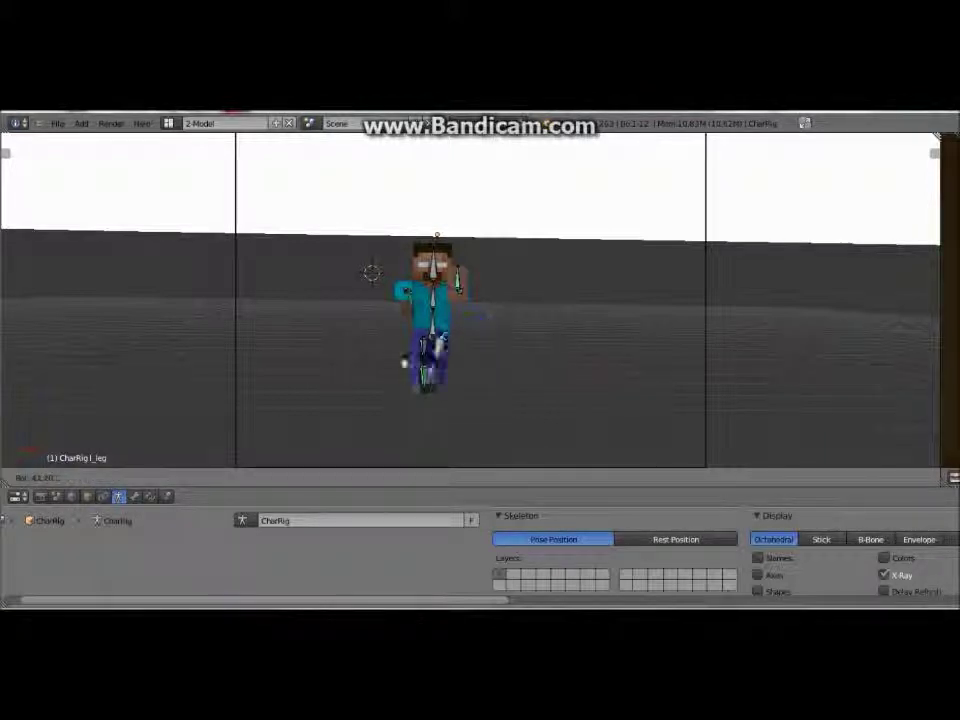
key(r)
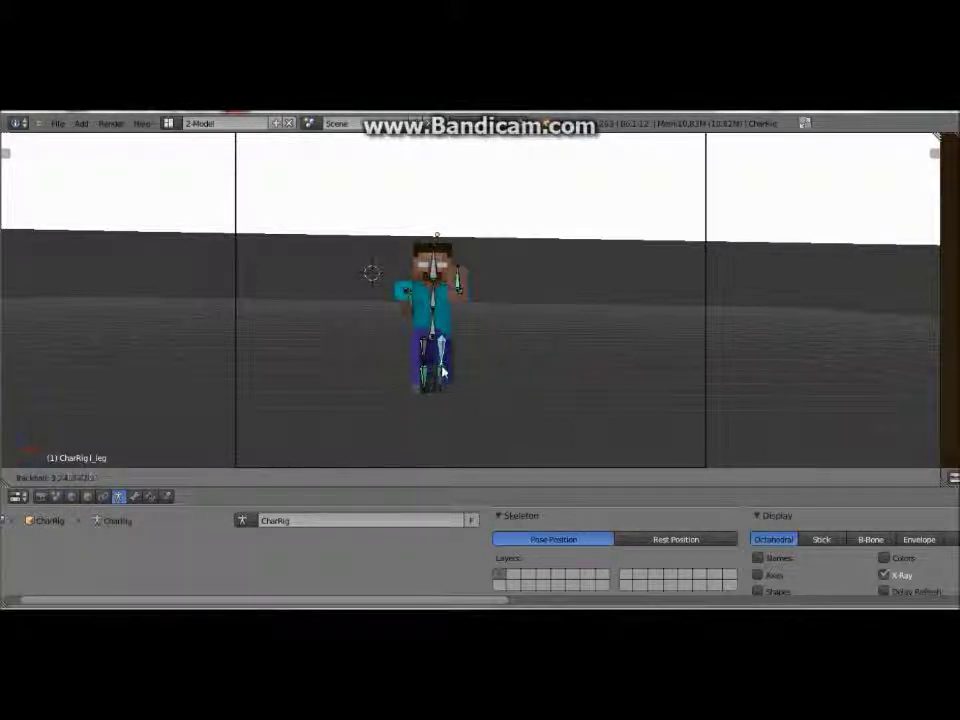
click(450, 368)
key(r)
key(r)
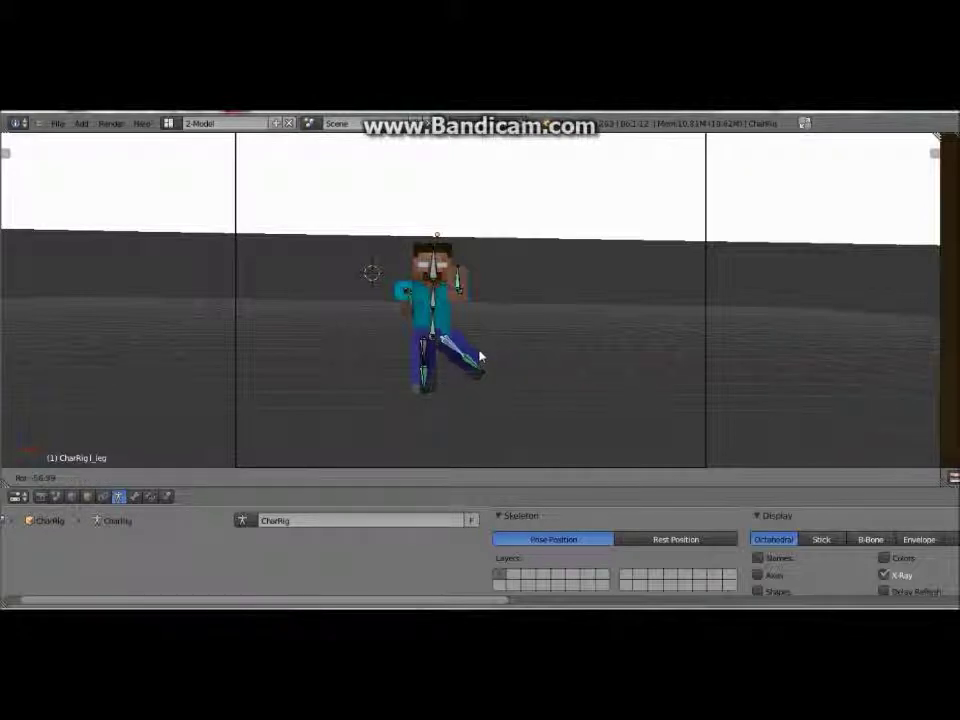
click(480, 357)
right_click(465, 362)
key(r)
key(r)
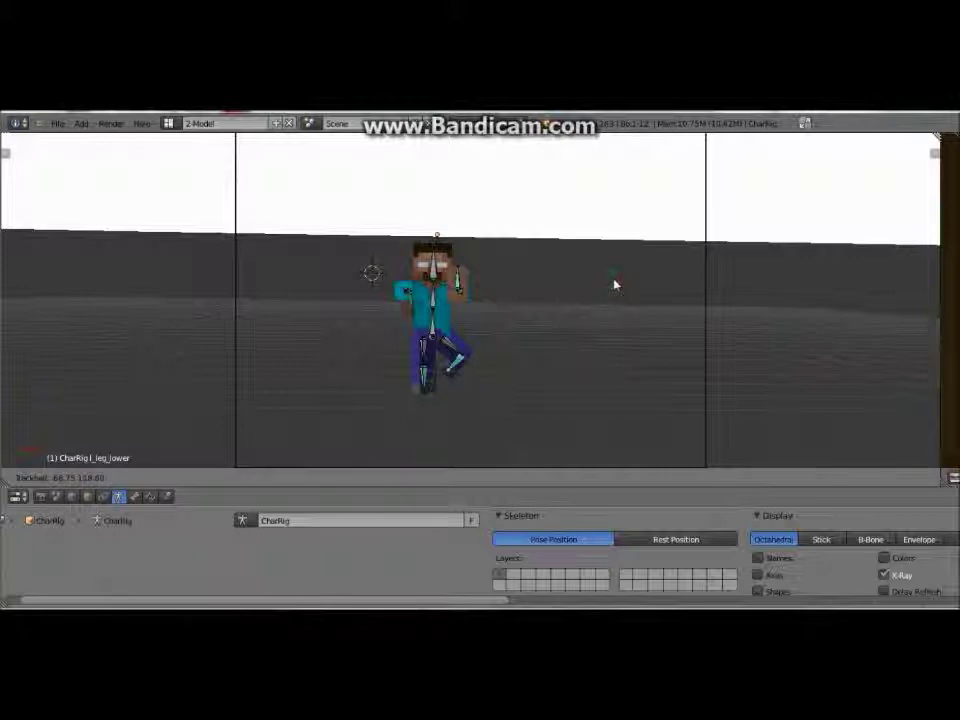
click(525, 355)
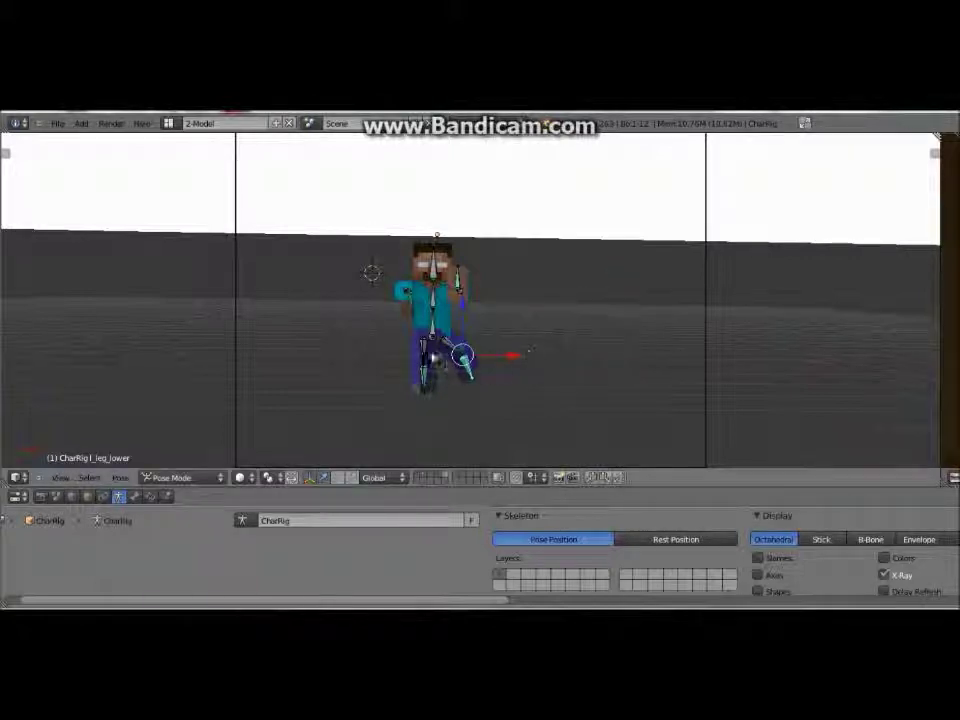
Swing the right leg and right lower leg outward to complete the wide stance
right_click(427, 373)
key(r)
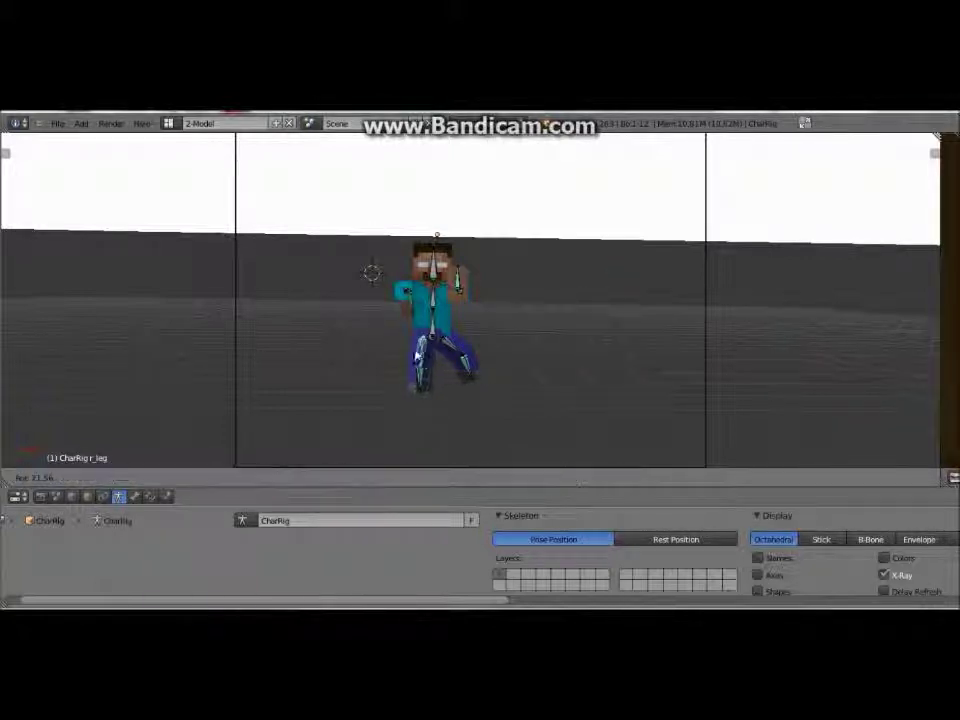
click(417, 357)
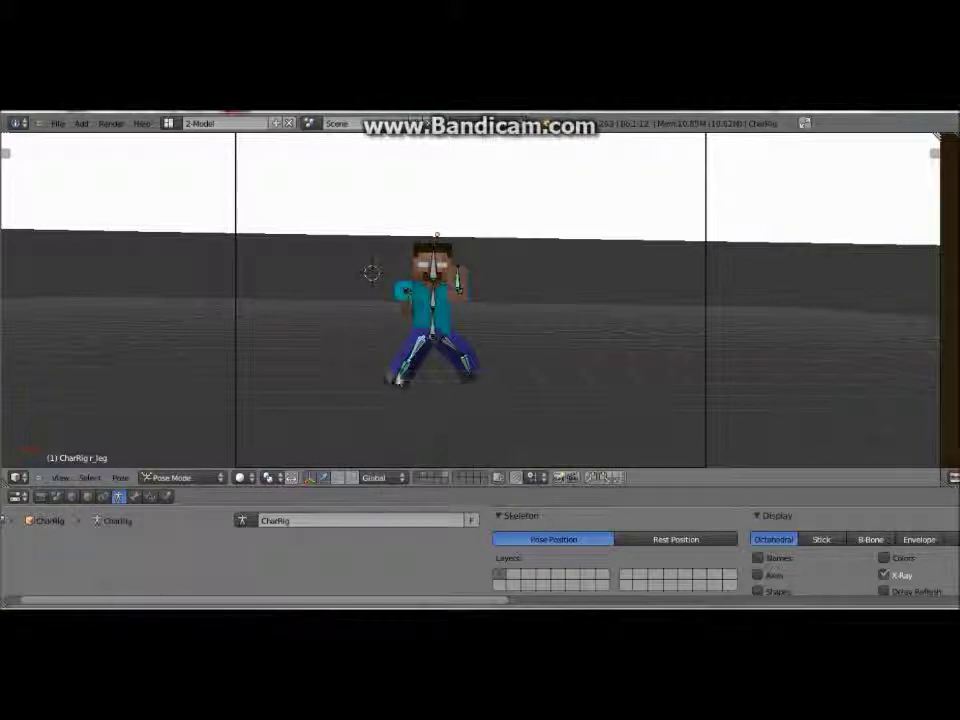
right_click(400, 375)
key(r)
key(r)
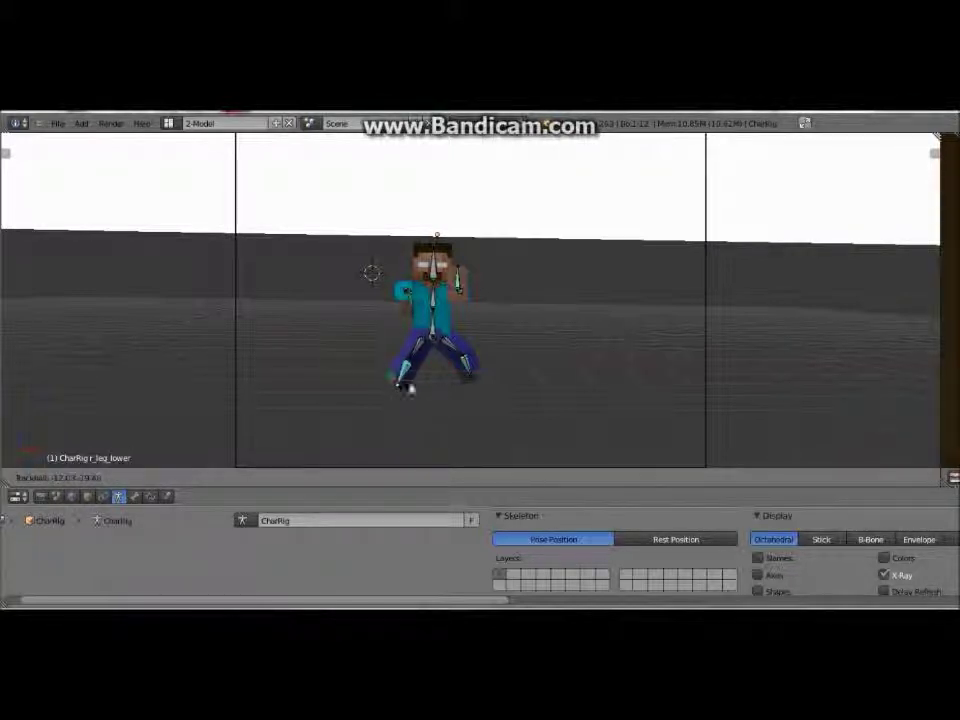
key(r)
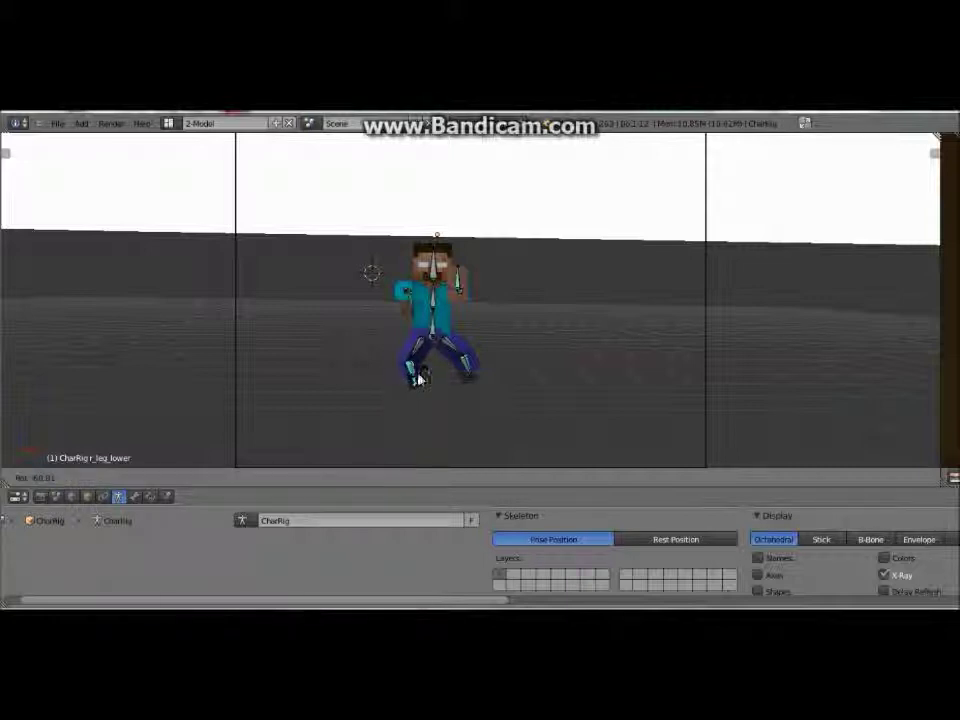
click(405, 379)
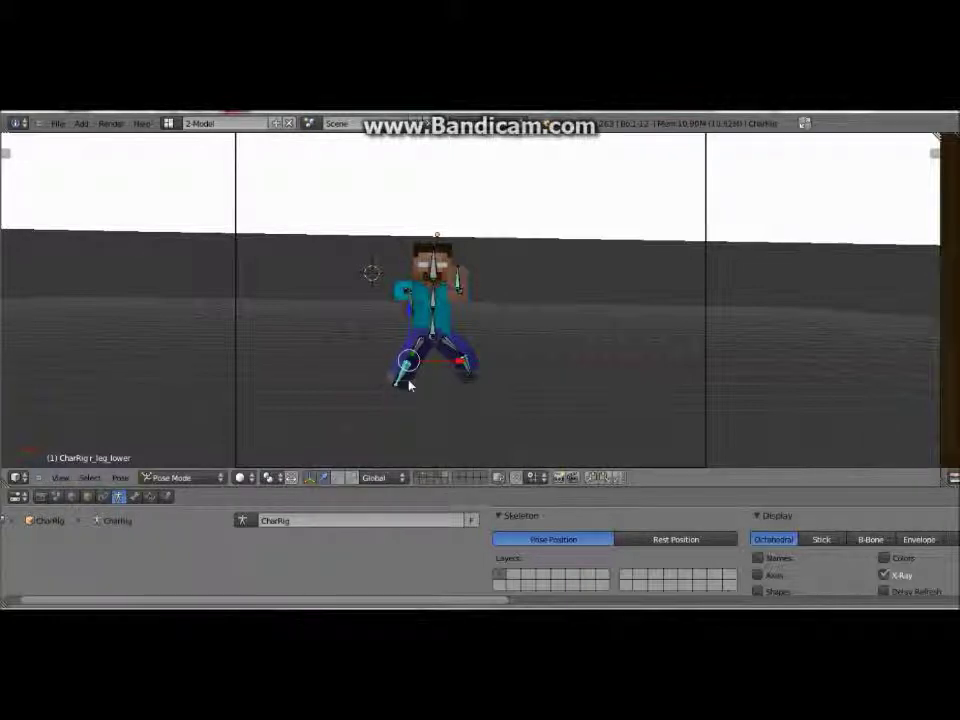
key(r)
click(420, 383)
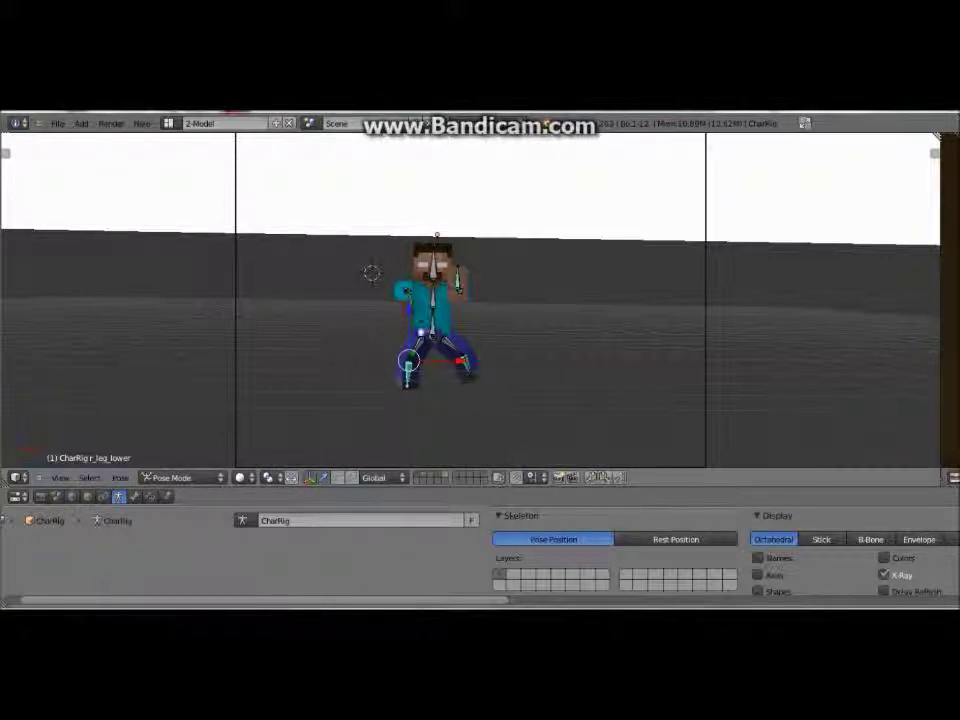
right_click(435, 303)
Keep the body upright and fold the left arm across the chest
key(r)
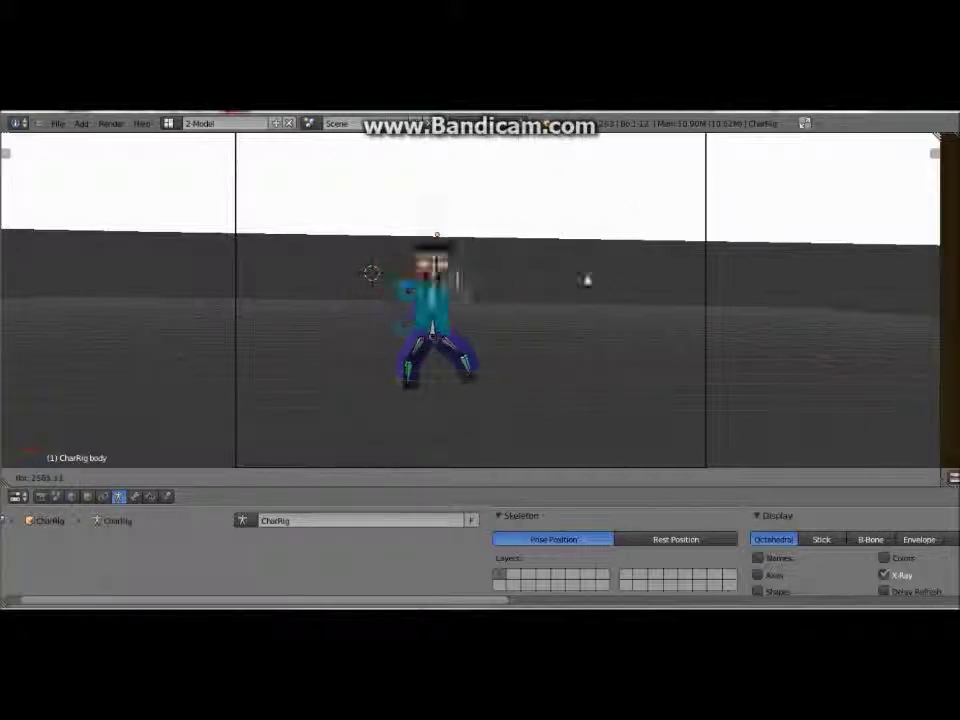
key(Return)
right_click(457, 283)
key(r)
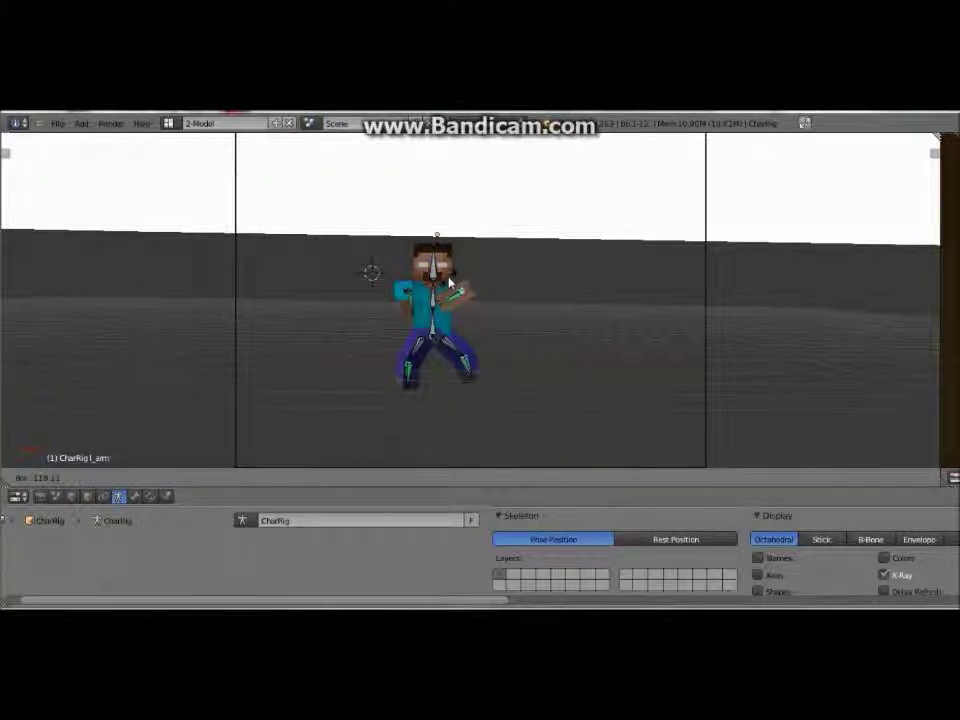
key(r)
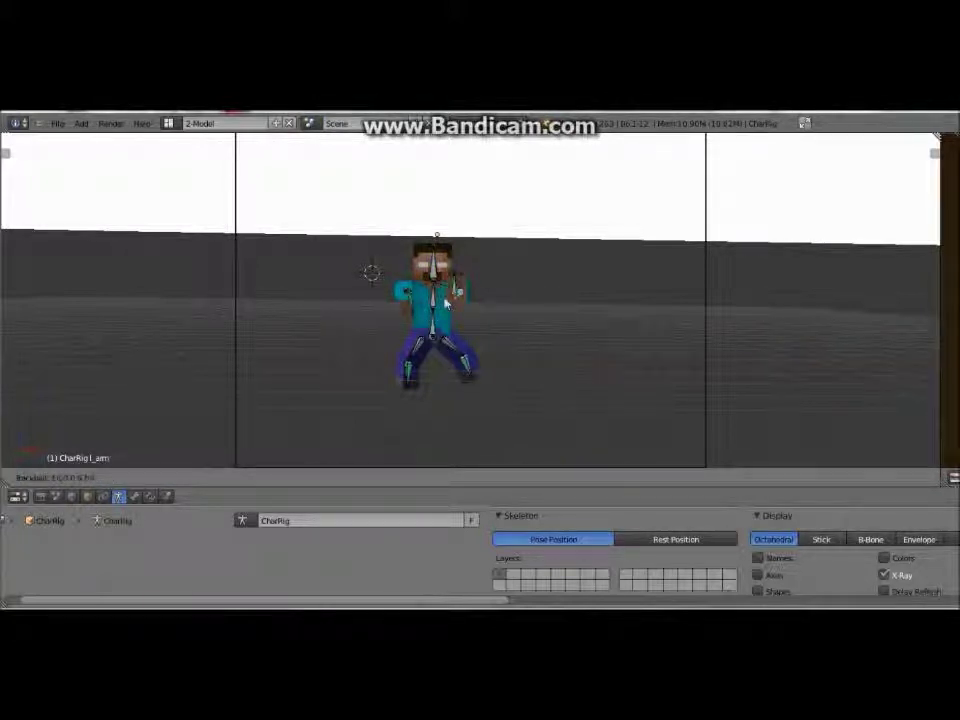
click(455, 312)
key(r)
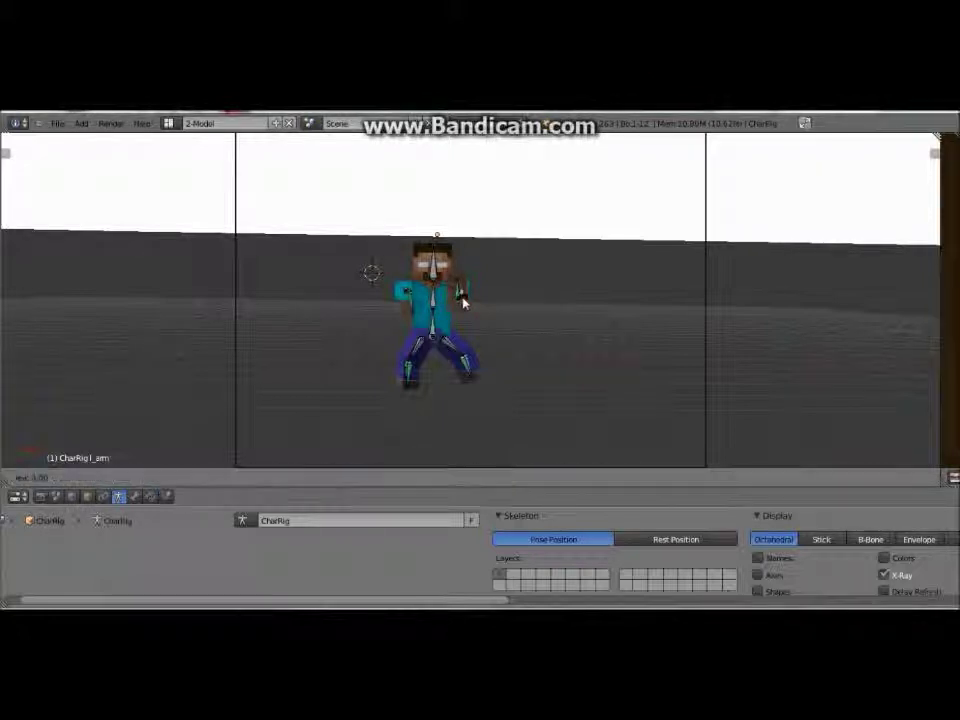
click(464, 292)
key(r)
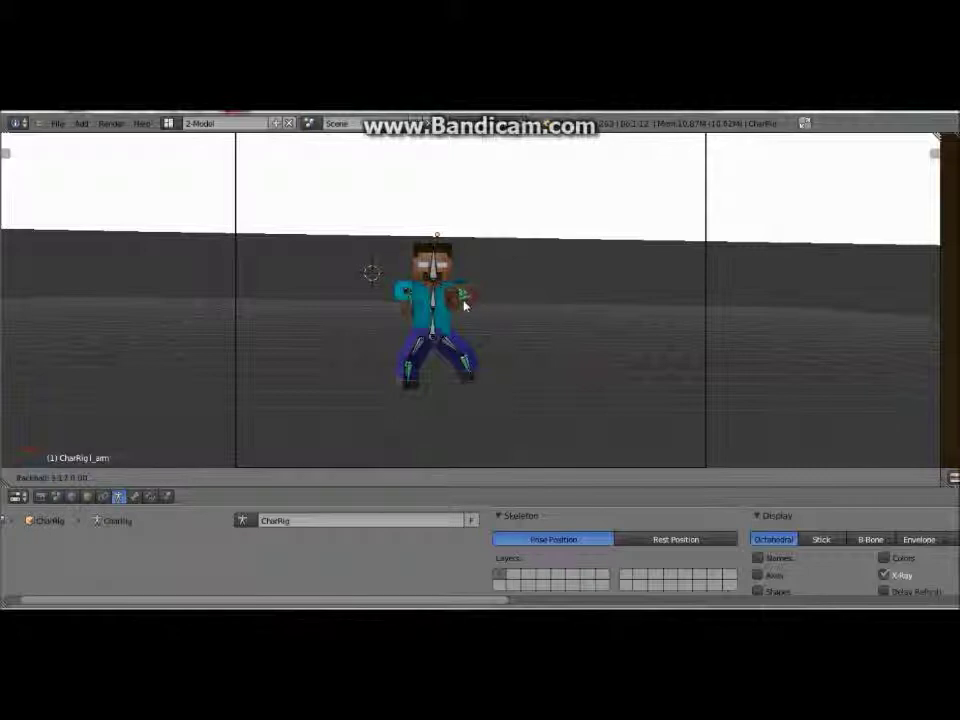
click(447, 337)
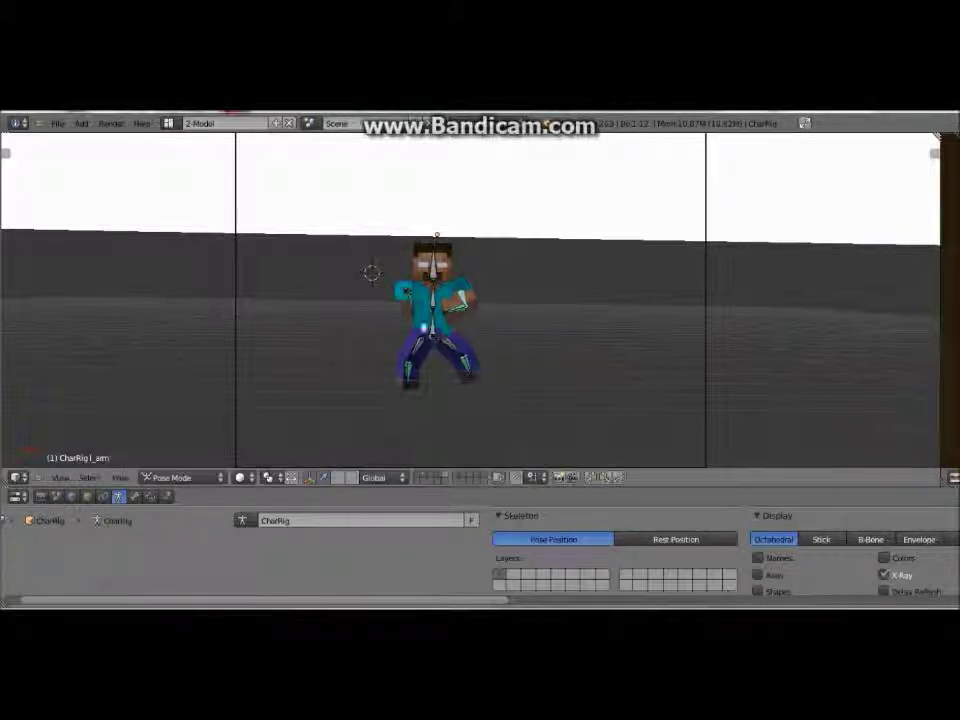
Fold the right arm across the chest and fine-tune both arms into a crossed pose
key(r)
key(r)
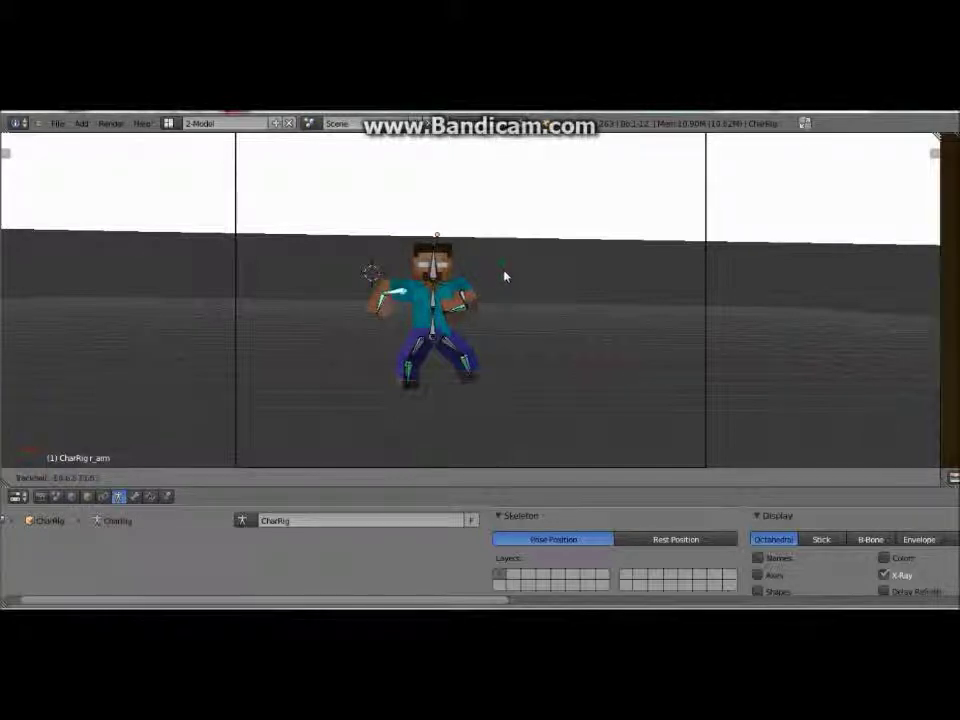
click(543, 292)
key(r)
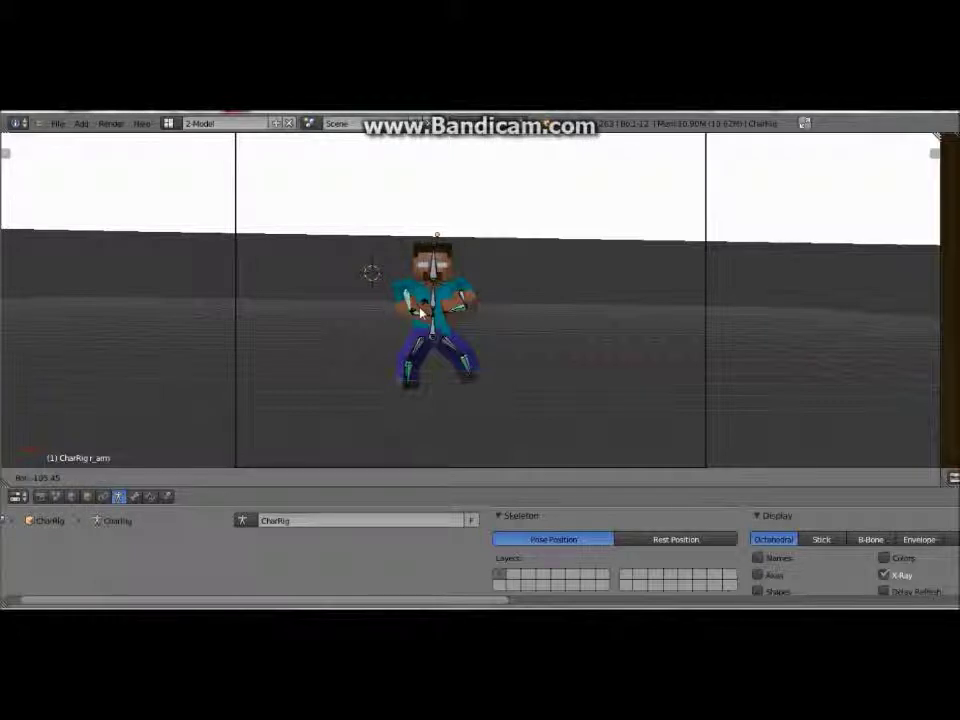
click(420, 313)
right_click(457, 303)
key(r)
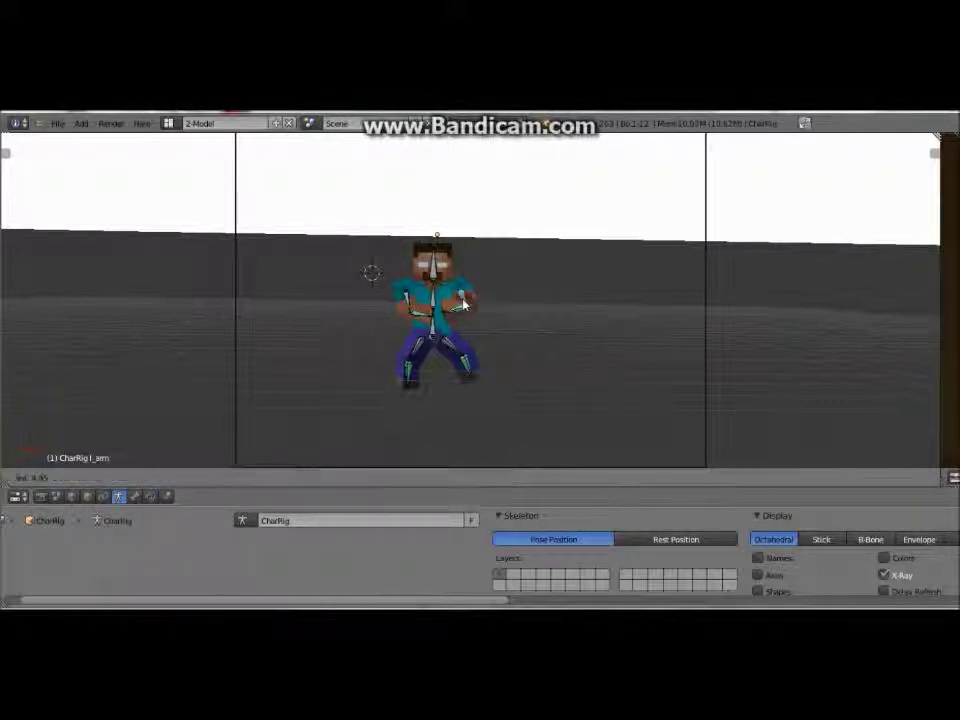
click(412, 309)
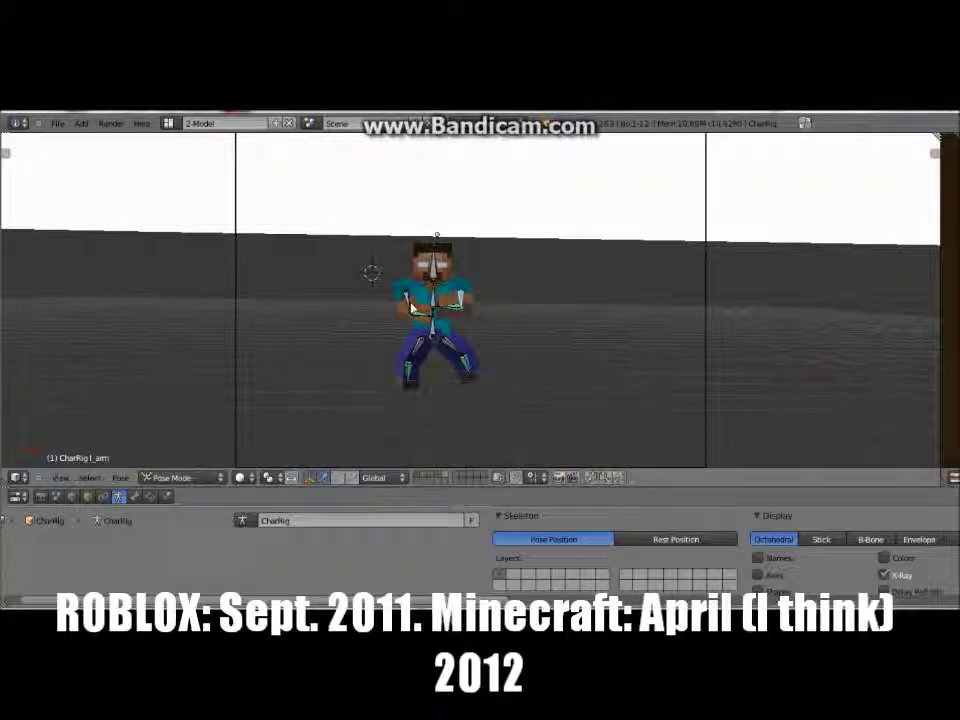
right_click(411, 305)
key(r)
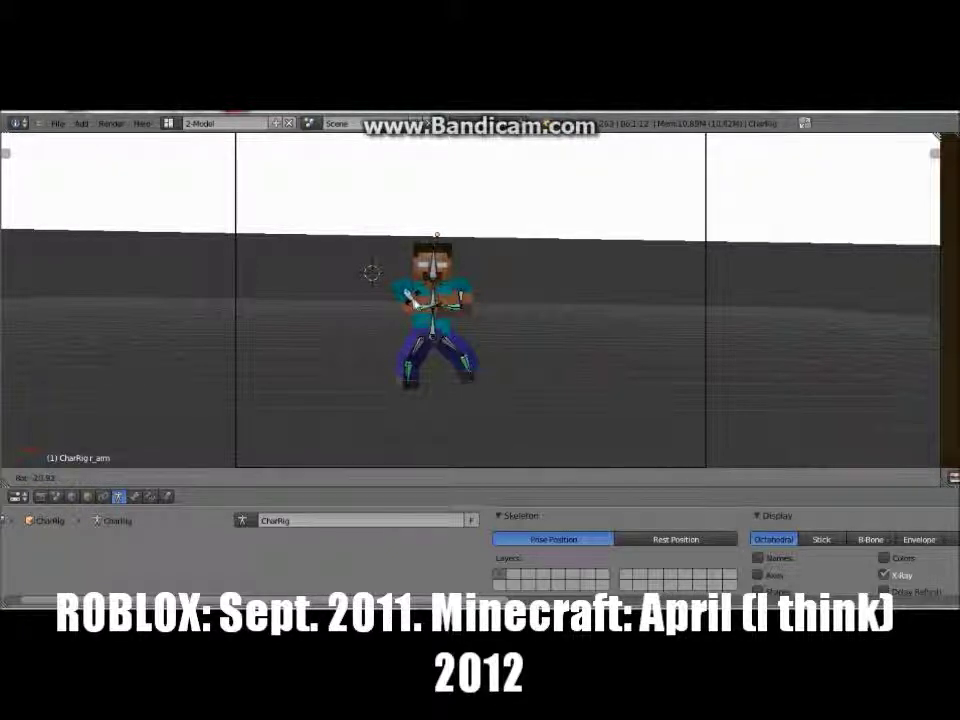
click(412, 300)
right_click(460, 307)
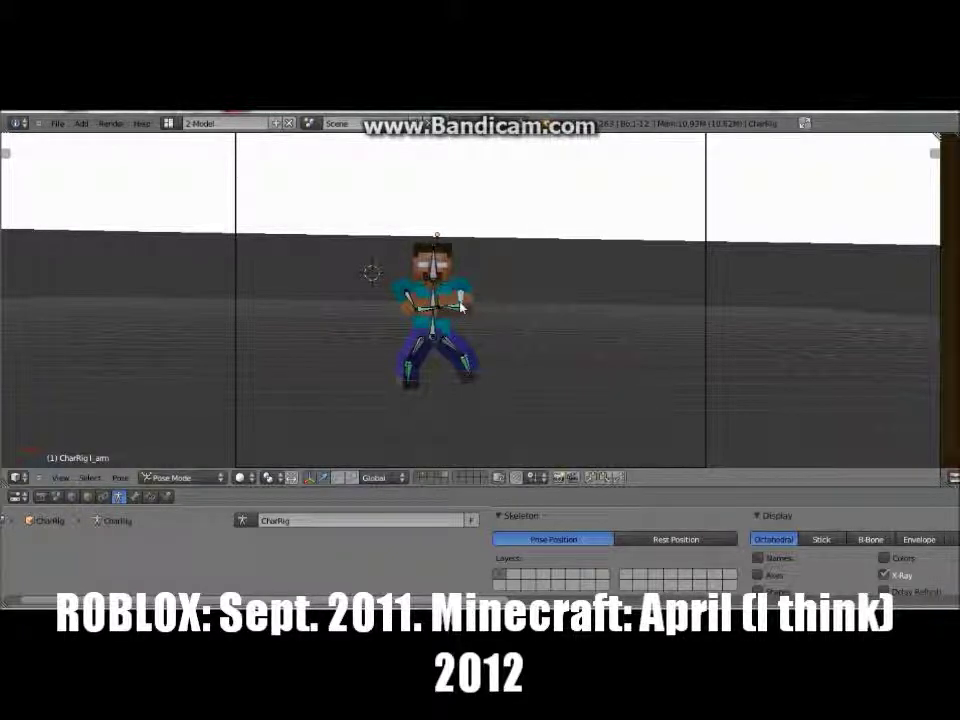